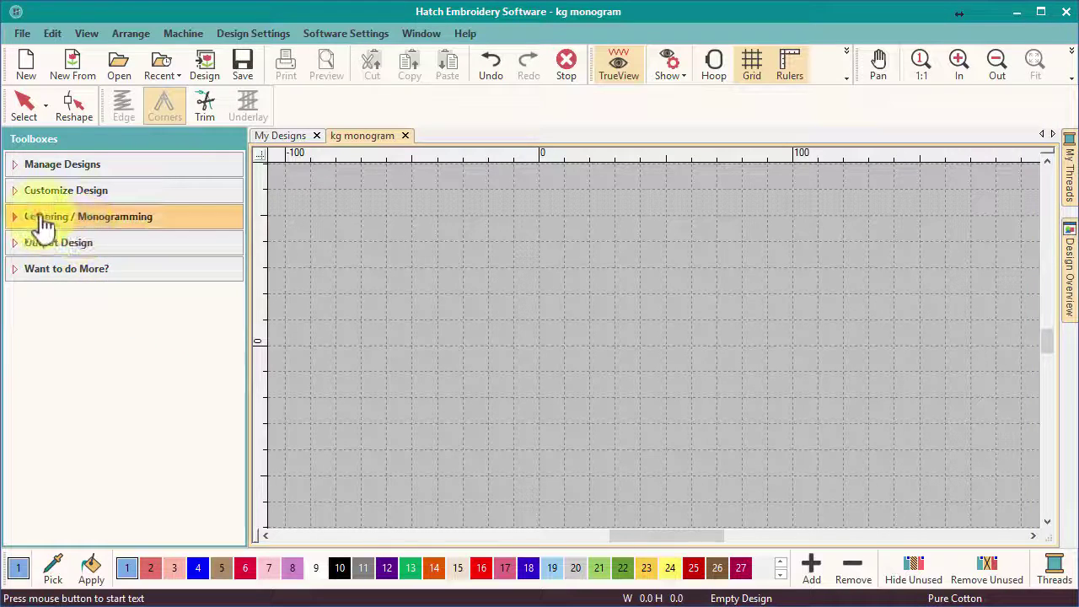
Step: Open the Monogramming docker's Ornaments tab and its Add ornament choices
left_click(39, 217)
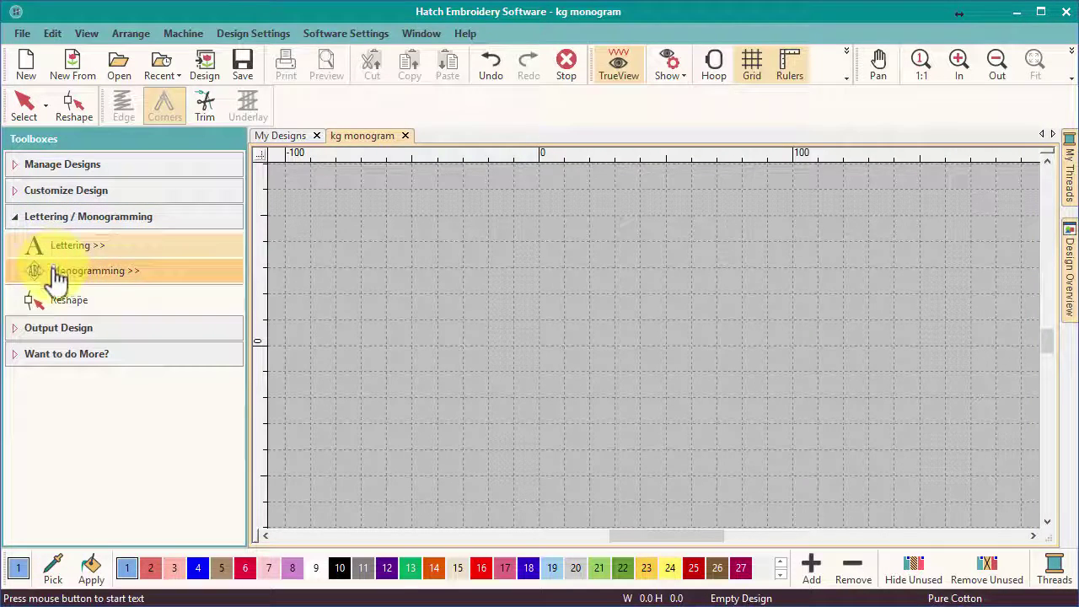
left_click(51, 272)
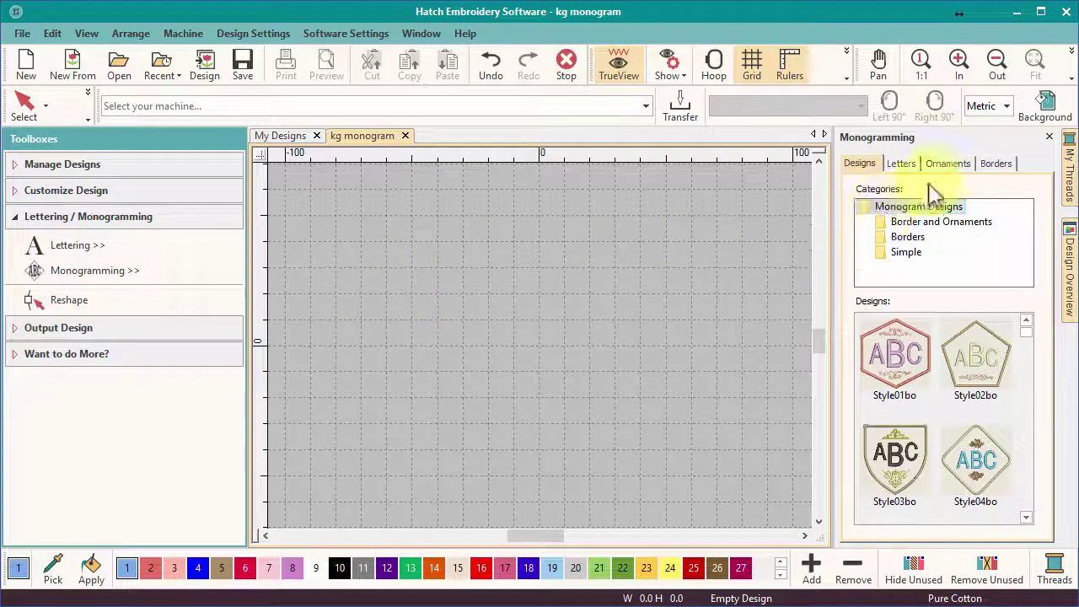
left_click(948, 163)
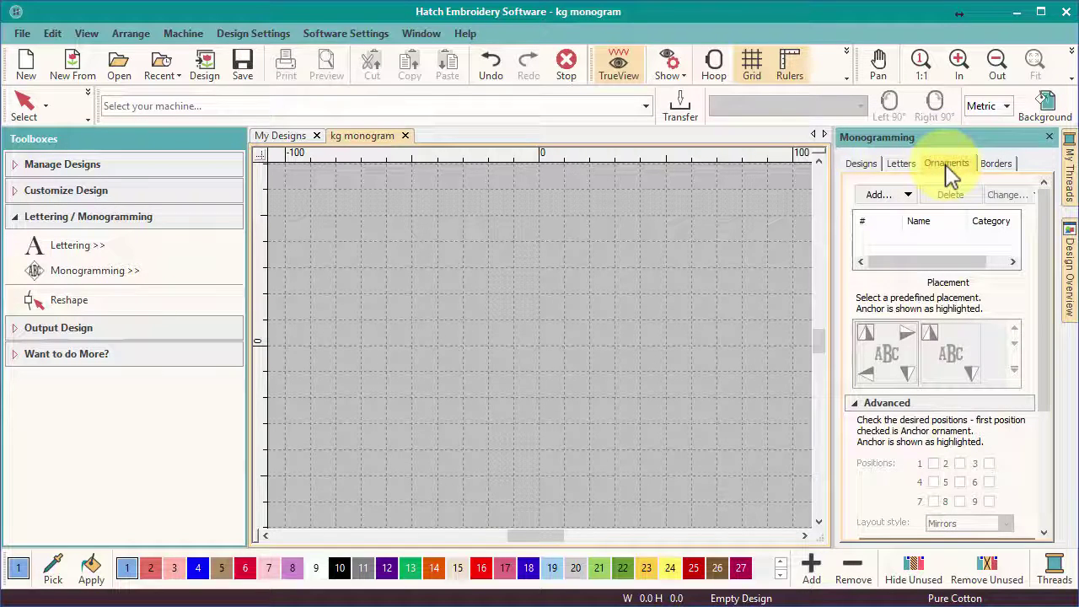
left_click(909, 195)
left_click(902, 217)
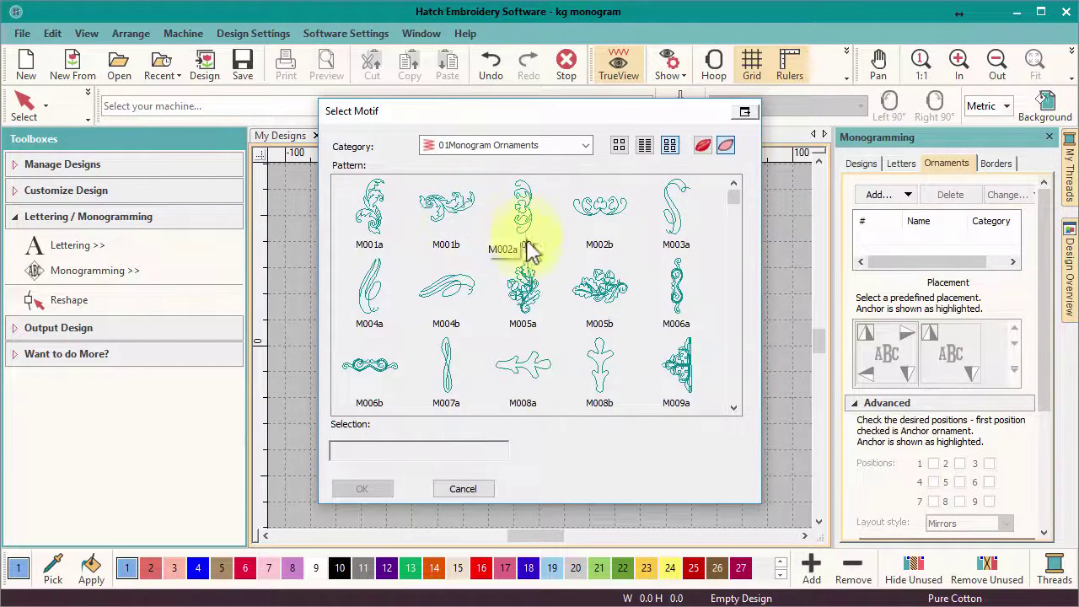
left_click(465, 491)
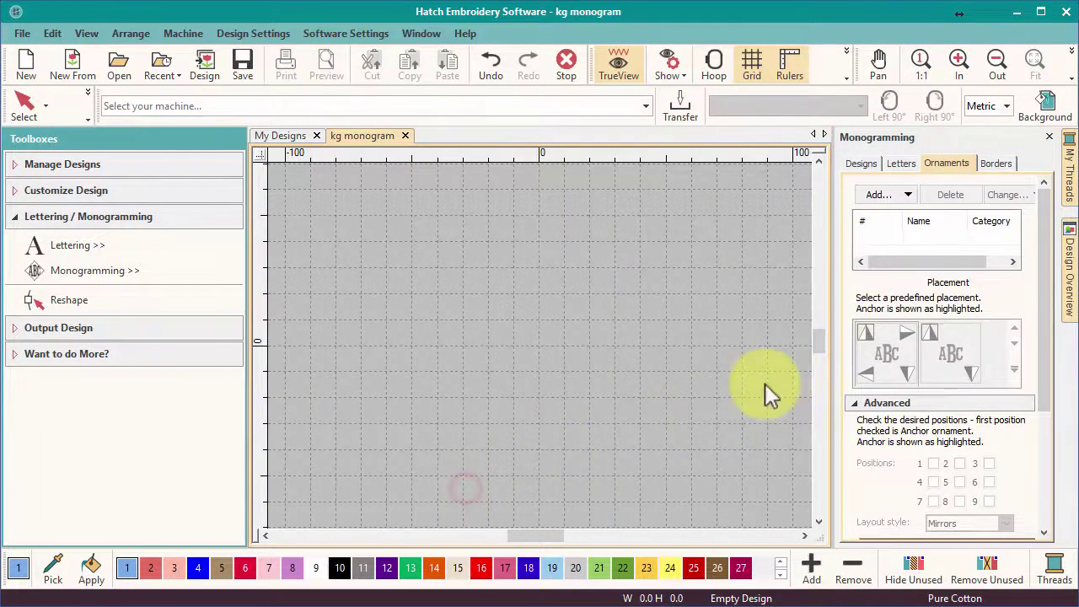
Step: Load Flower 5 from the Floral and plants designs as an ornament using the Mirror-3 placement
left_click(875, 197)
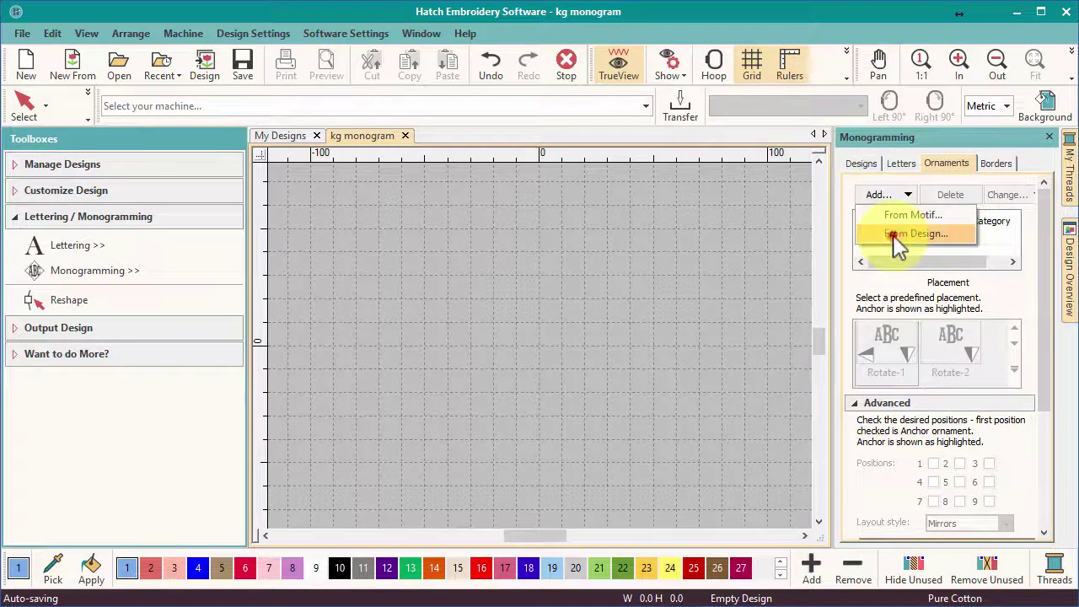
left_click(895, 237)
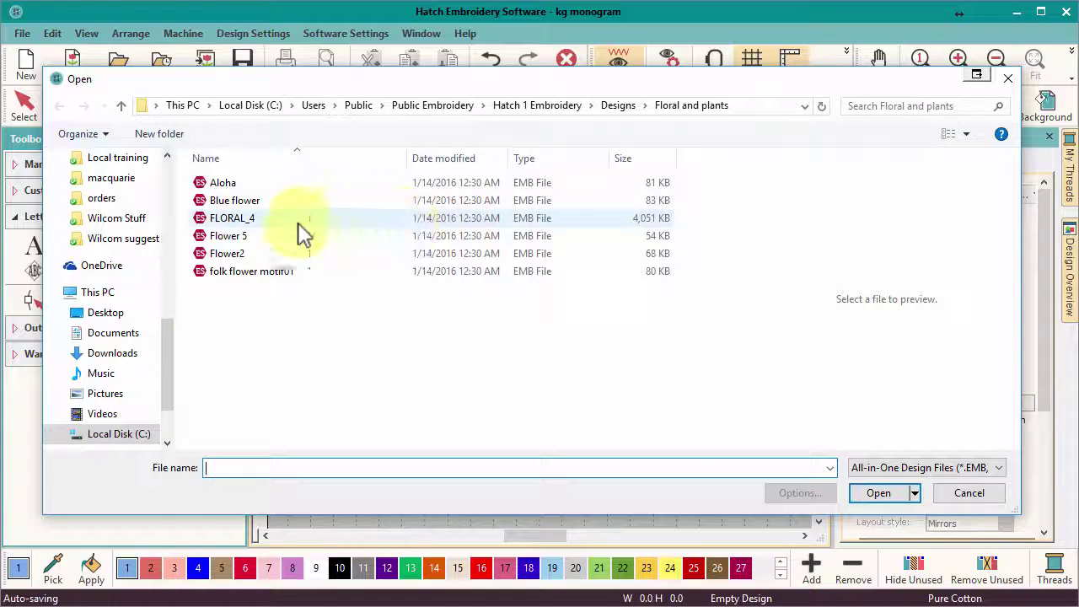
left_click(239, 221)
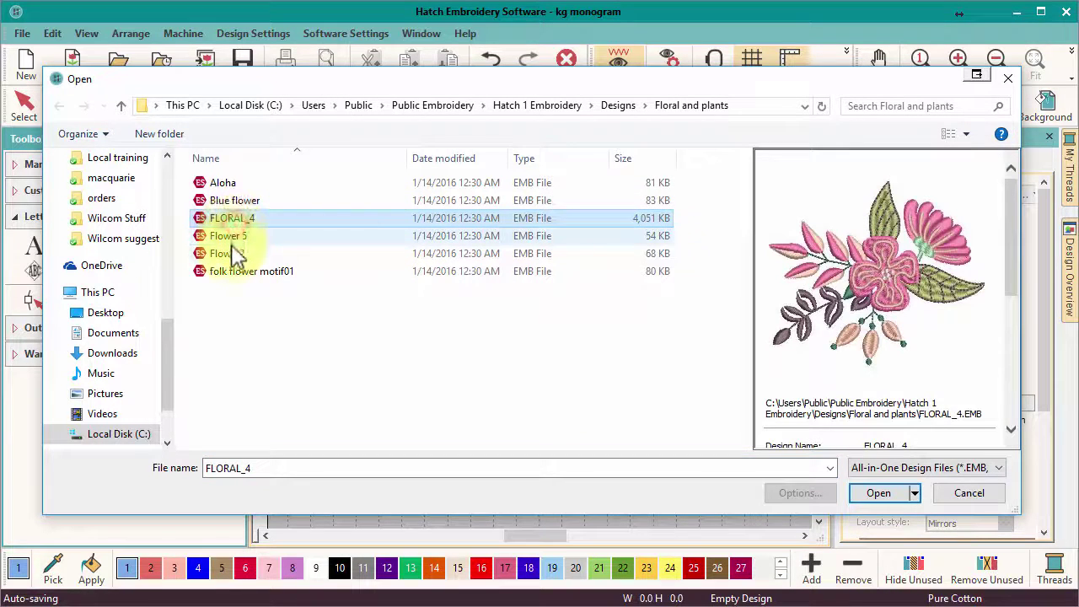
left_click(228, 239)
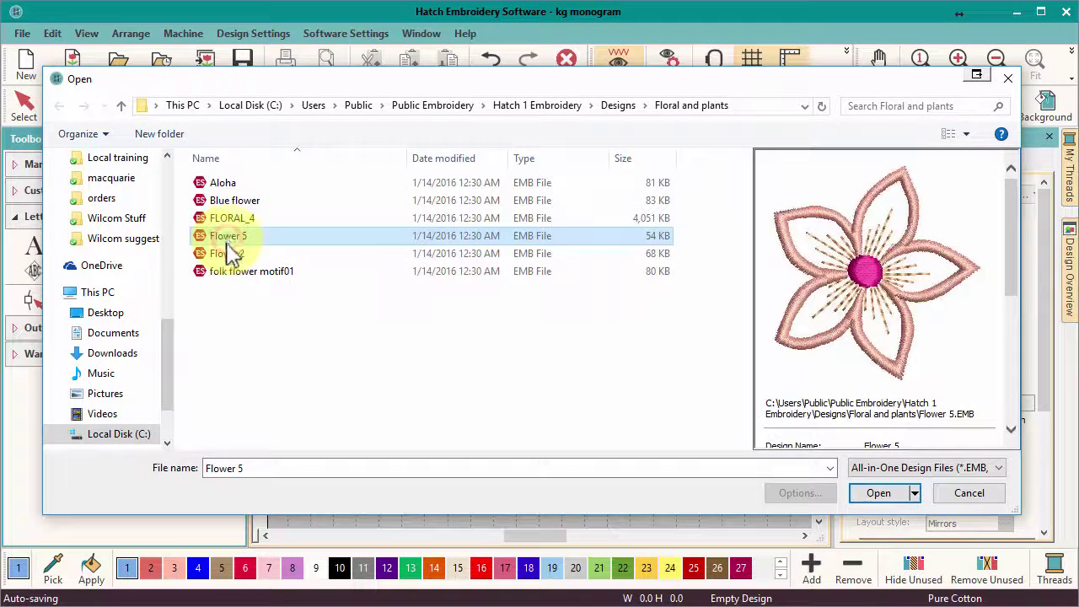
left_click(881, 495)
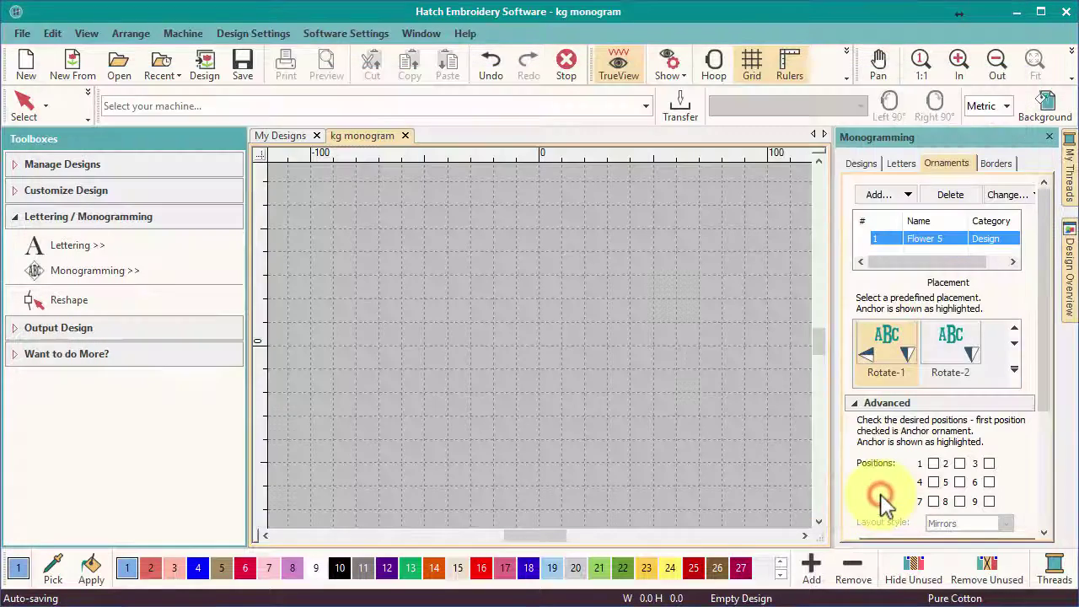
left_click(1014, 371)
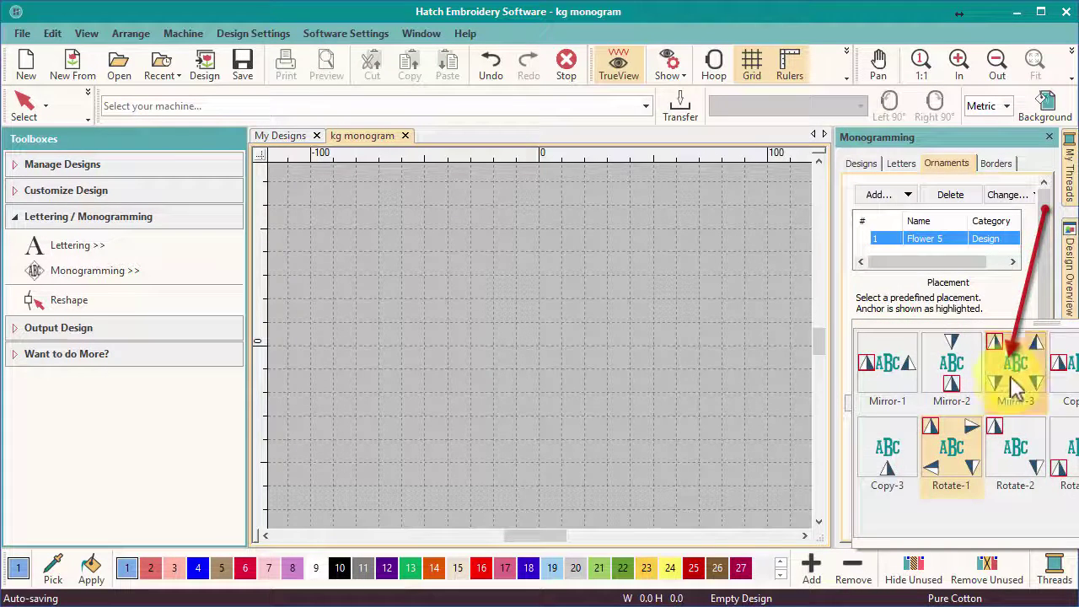
left_click(1009, 381)
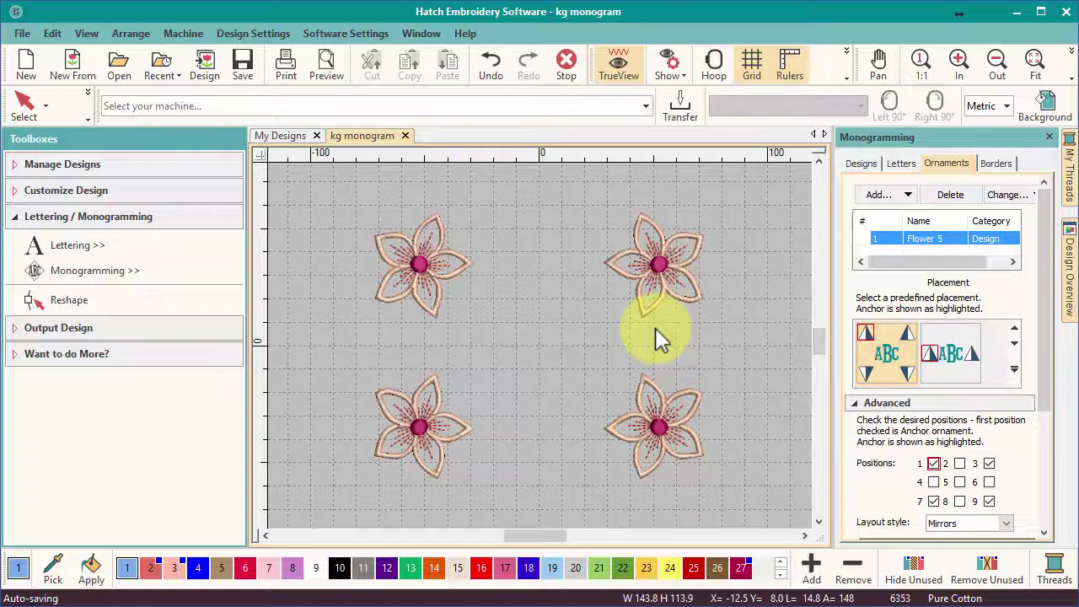
left_click(990, 464)
left_click(989, 501)
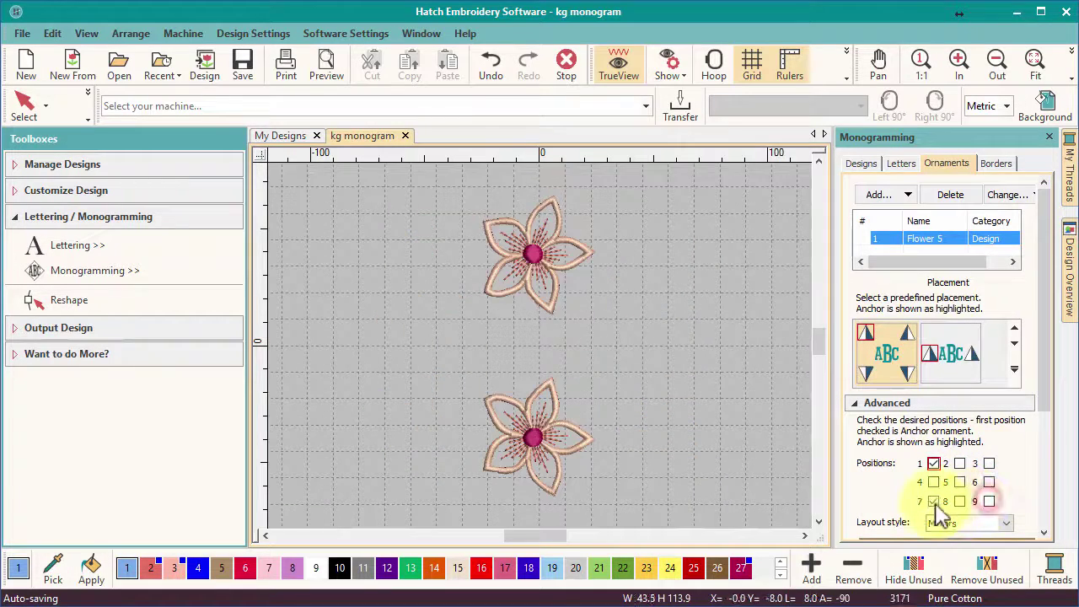
left_click(933, 501)
left_click(934, 463)
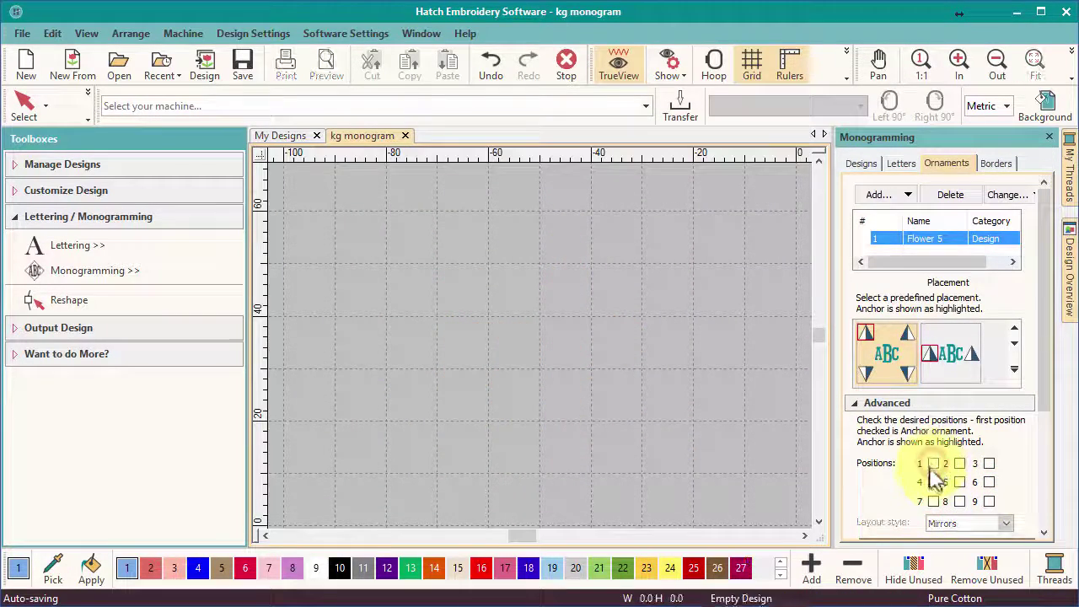
left_click(934, 464)
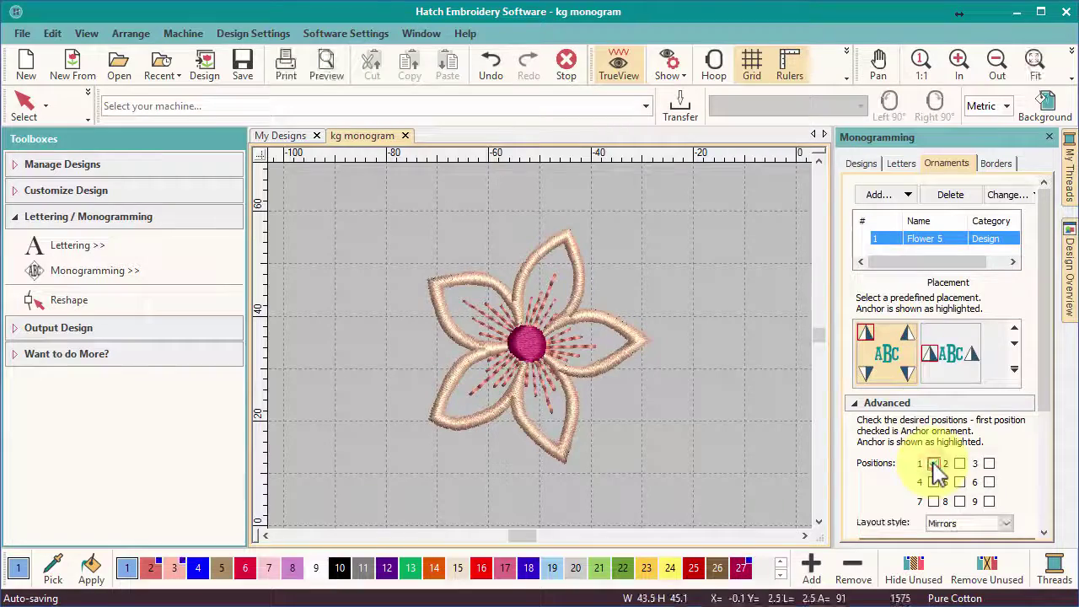
left_click(990, 464)
left_click(990, 500)
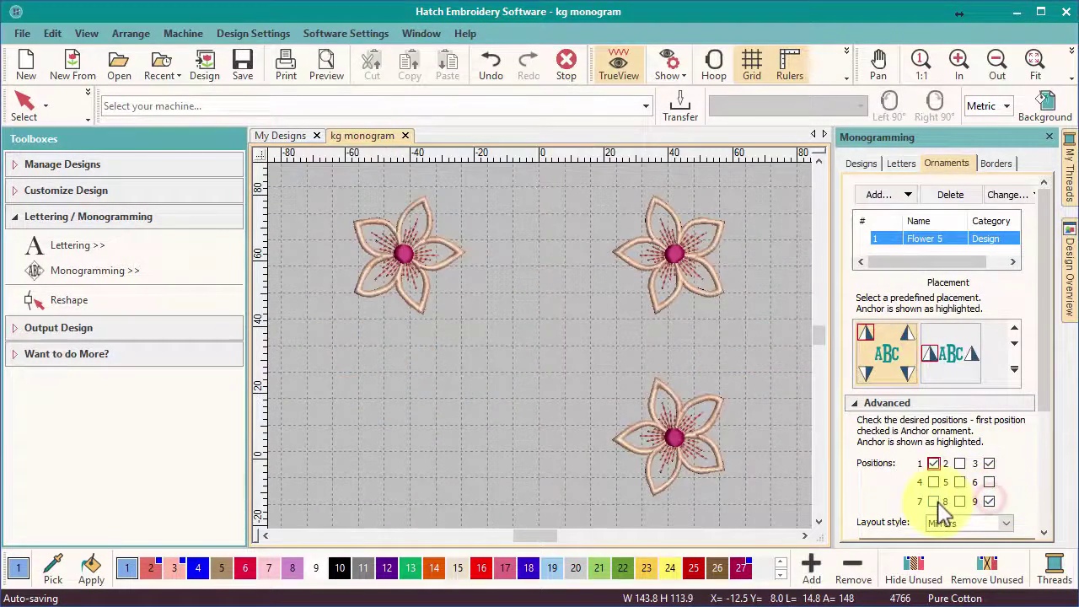
left_click(933, 501)
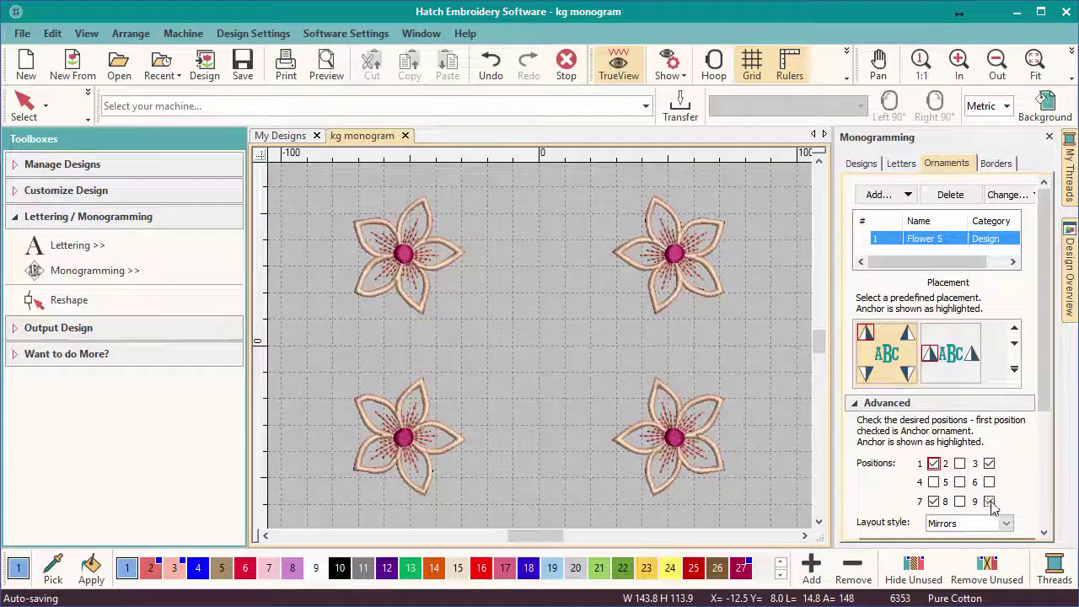
left_click_drag(1044, 401, 1046, 477)
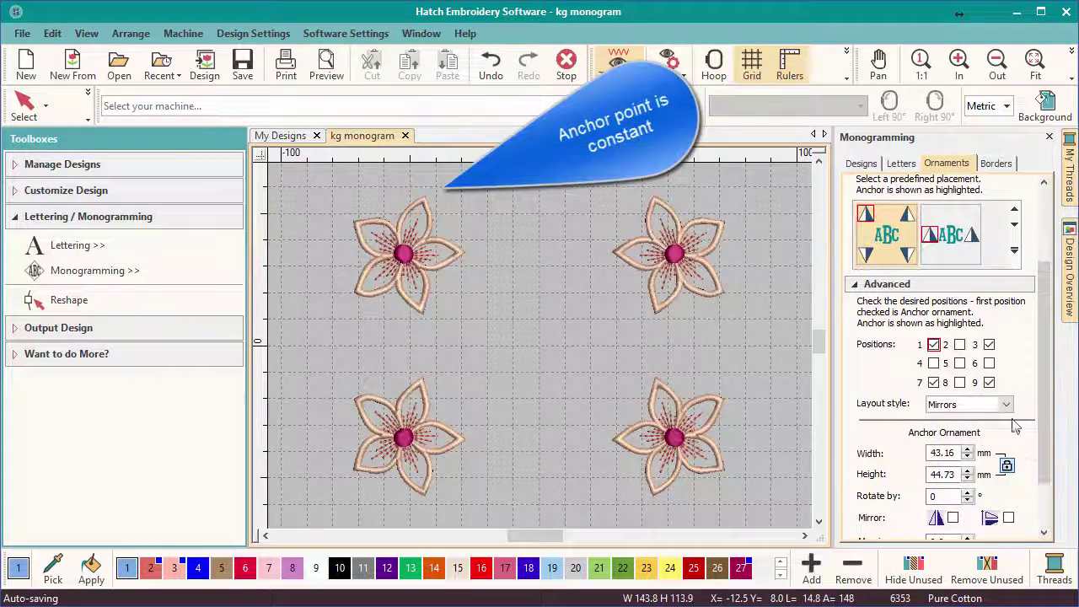
left_click(1007, 408)
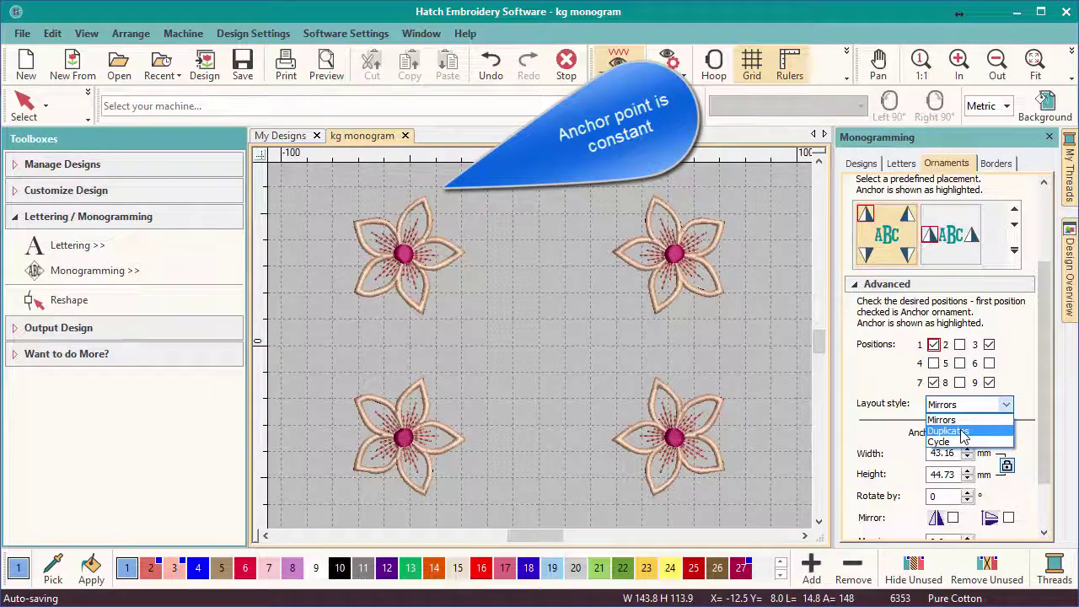
left_click(964, 432)
left_click(1005, 408)
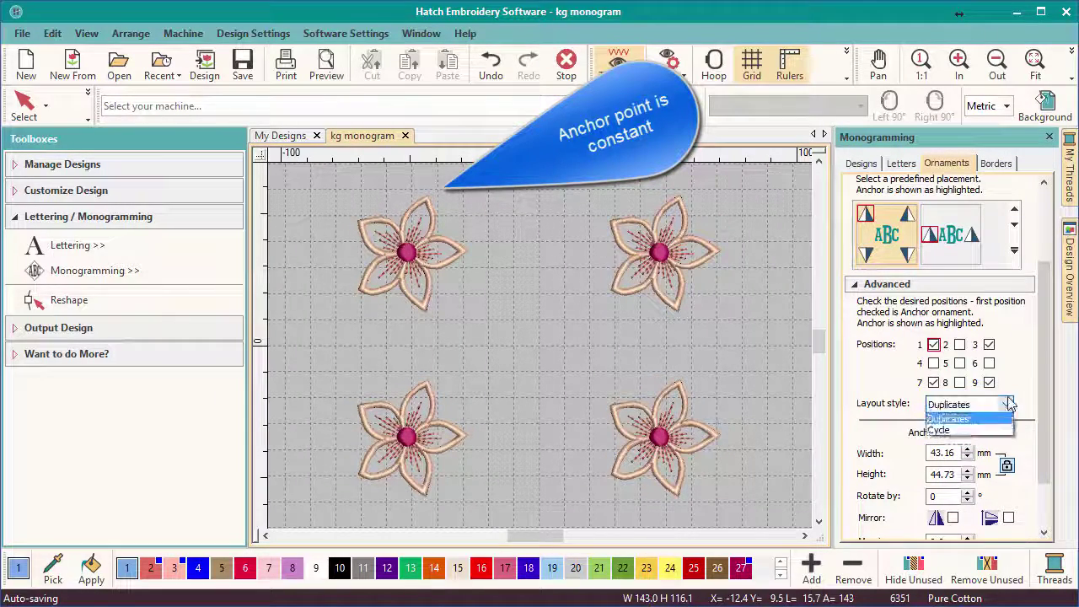
left_click(963, 443)
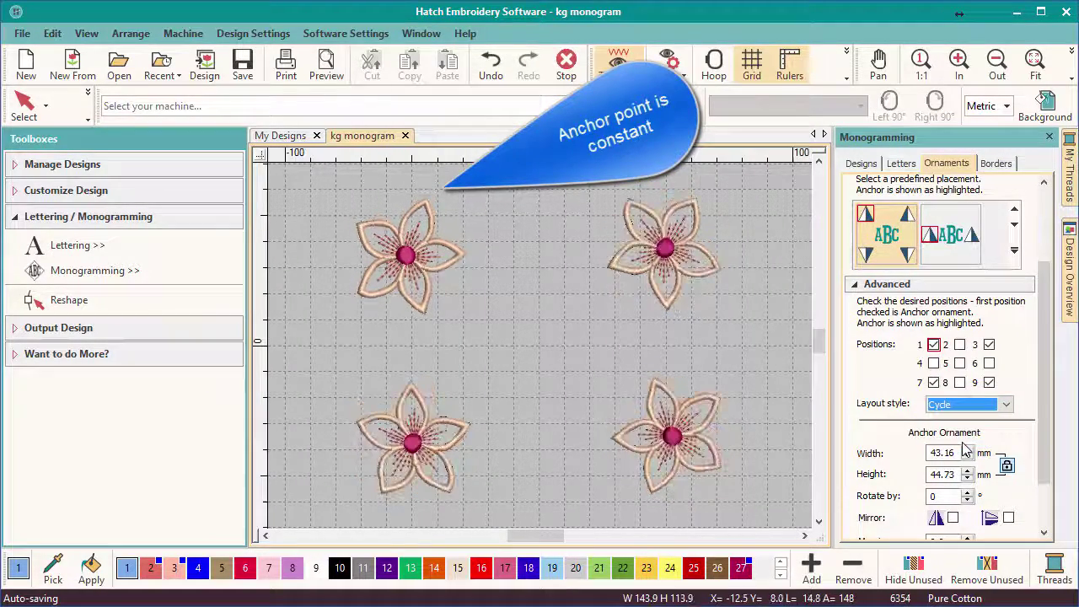
left_click(1009, 407)
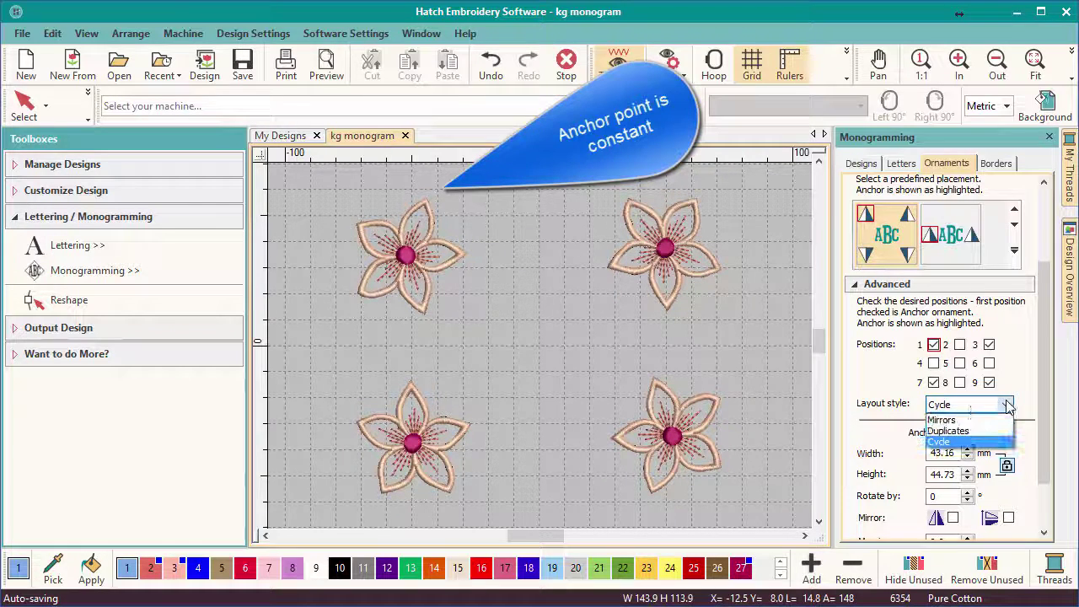
left_click(943, 420)
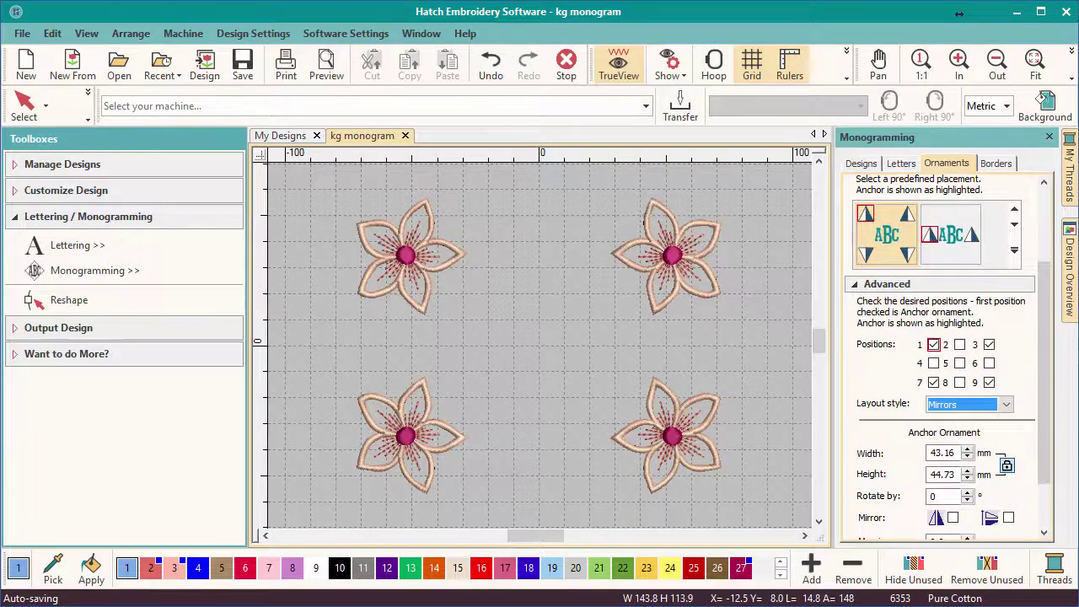
scroll(961, 388, "down", 2)
Step: Give the flower ornaments 43.16 mm width and 18° rotation, with both Mirror boxes unchecked
left_click(968, 385)
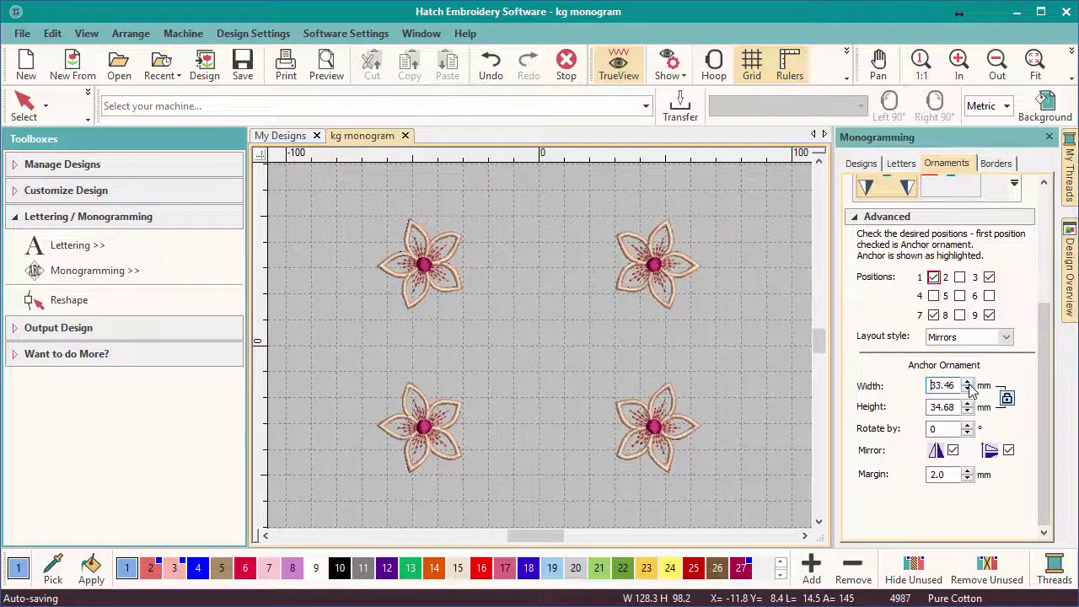
left_click(968, 385)
left_click(968, 385)
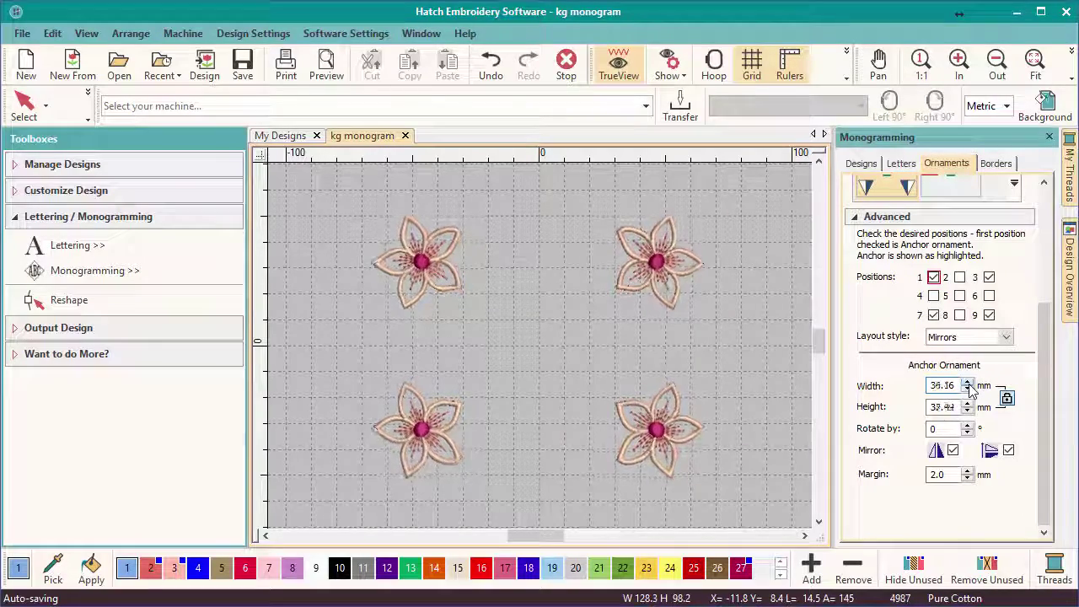
left_click(968, 386)
left_click(968, 386)
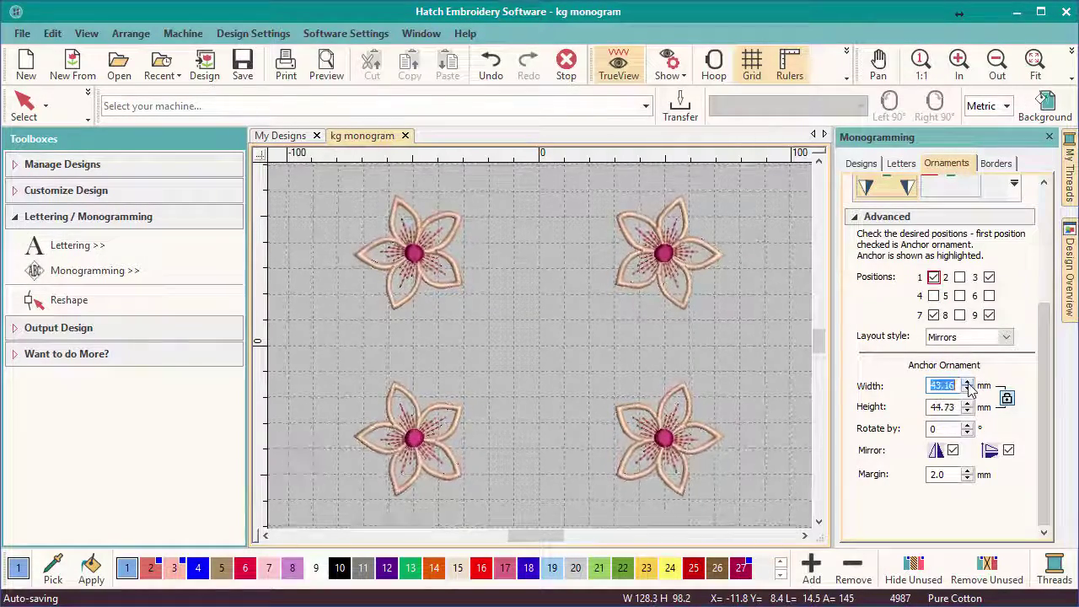
left_click(968, 426)
left_click(968, 426)
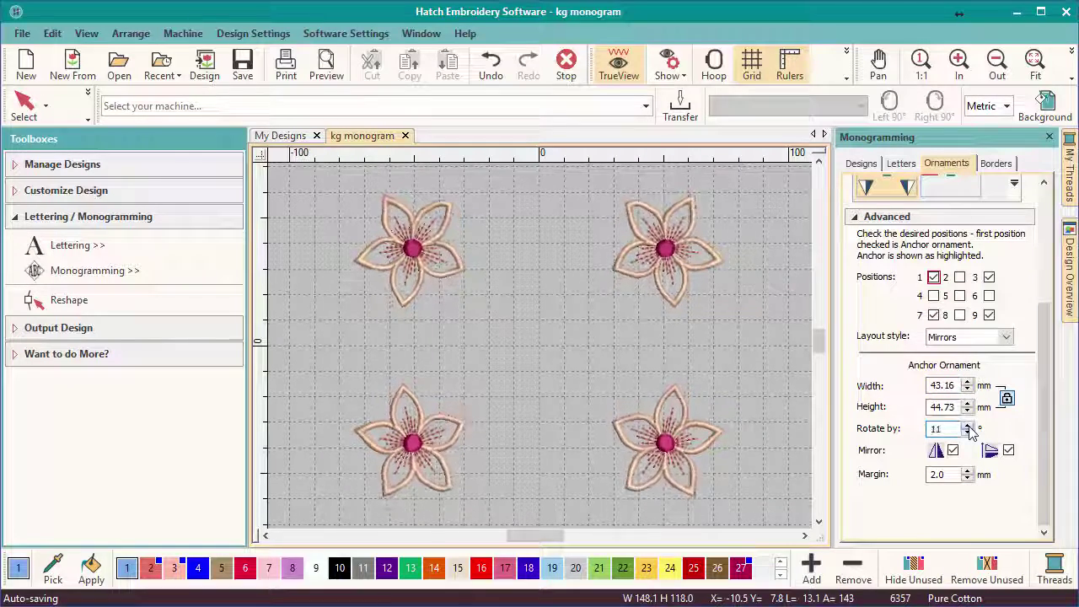
left_click(968, 427)
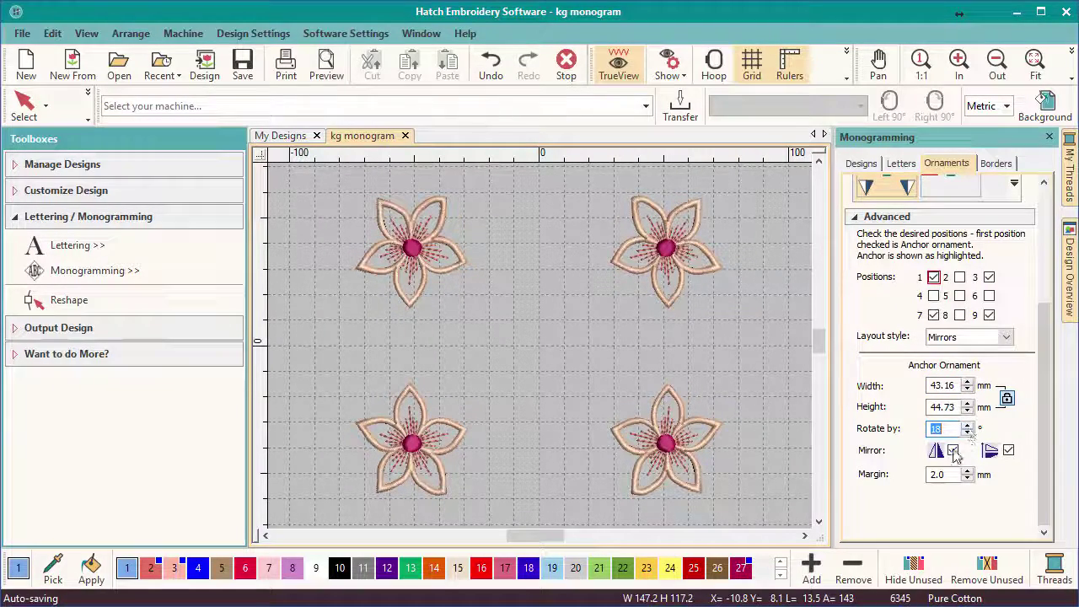
left_click(954, 451)
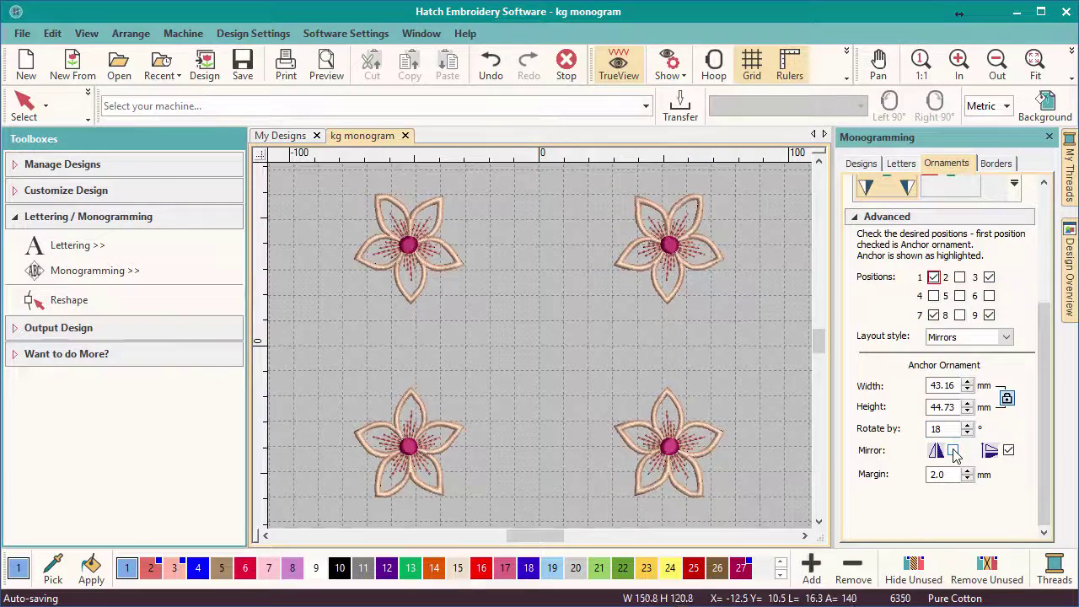
left_click(1009, 451)
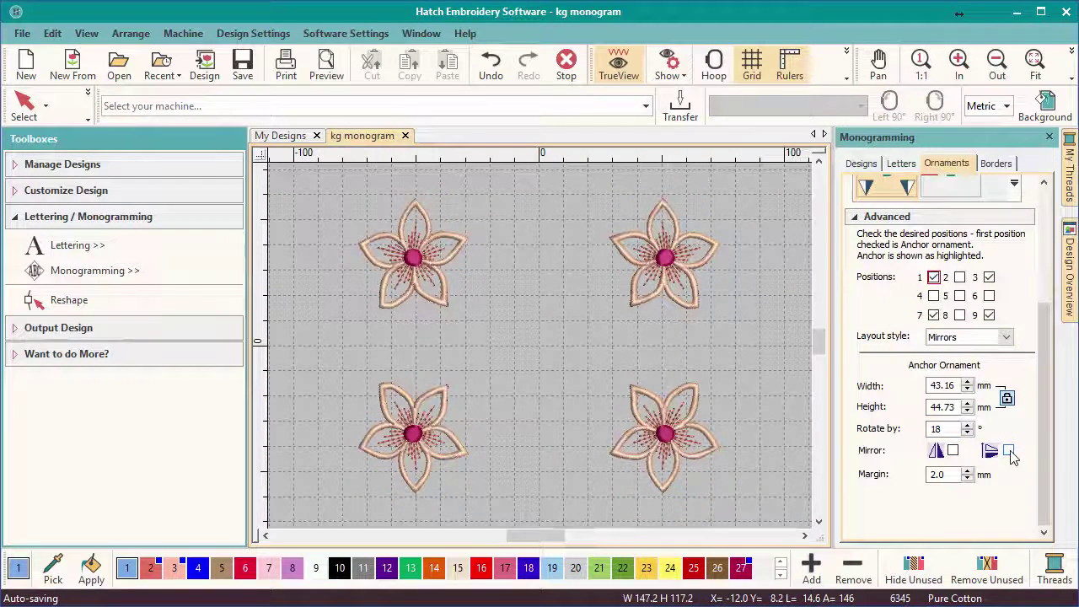
Step: Raise the flower ornament margin to 10.5 mm, then settle back at 6 mm
left_click(968, 472)
left_click(968, 472)
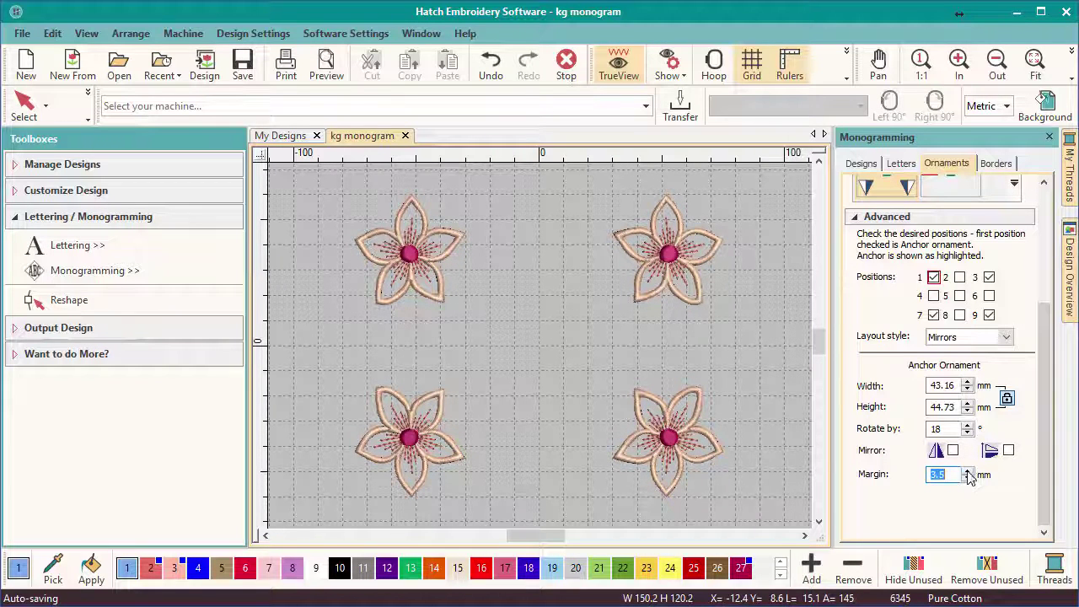
left_click(968, 473)
left_click(969, 472)
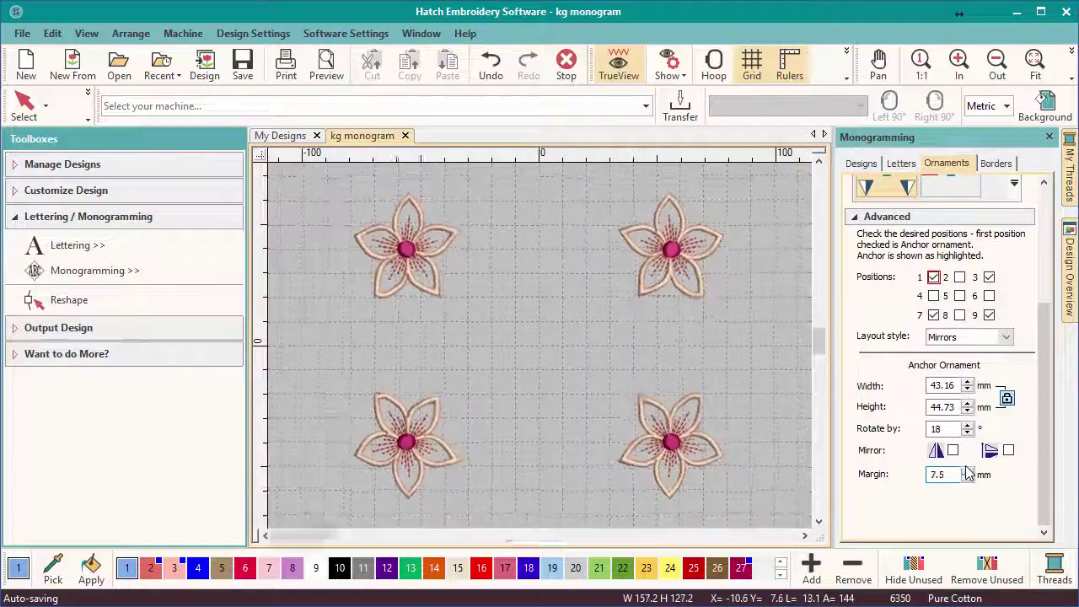
left_click(968, 472)
left_click(968, 473)
left_click(968, 472)
left_click(968, 472)
left_click(968, 478)
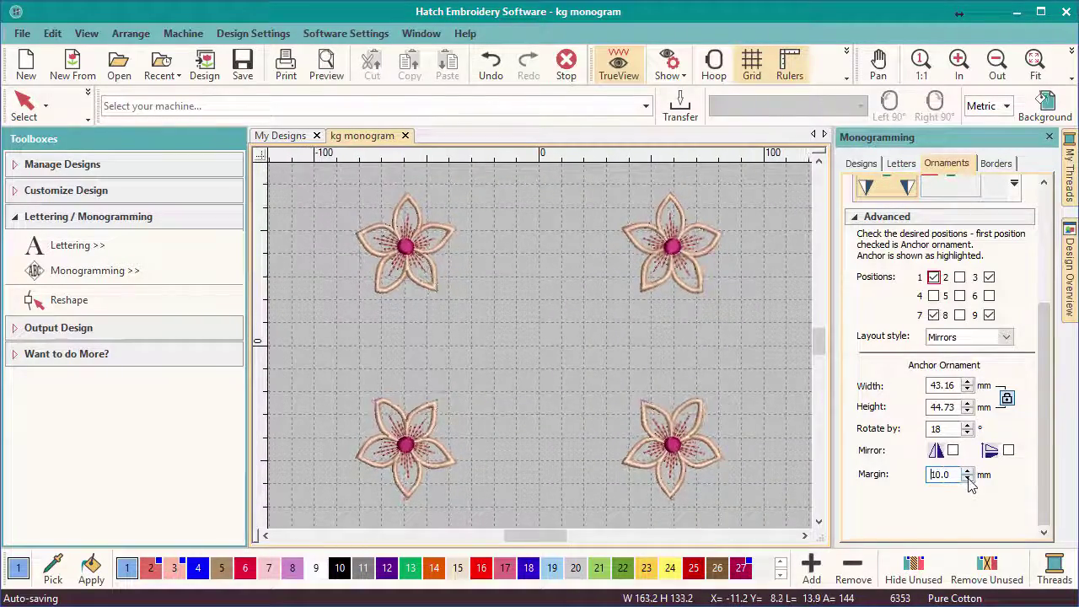
left_click(968, 478)
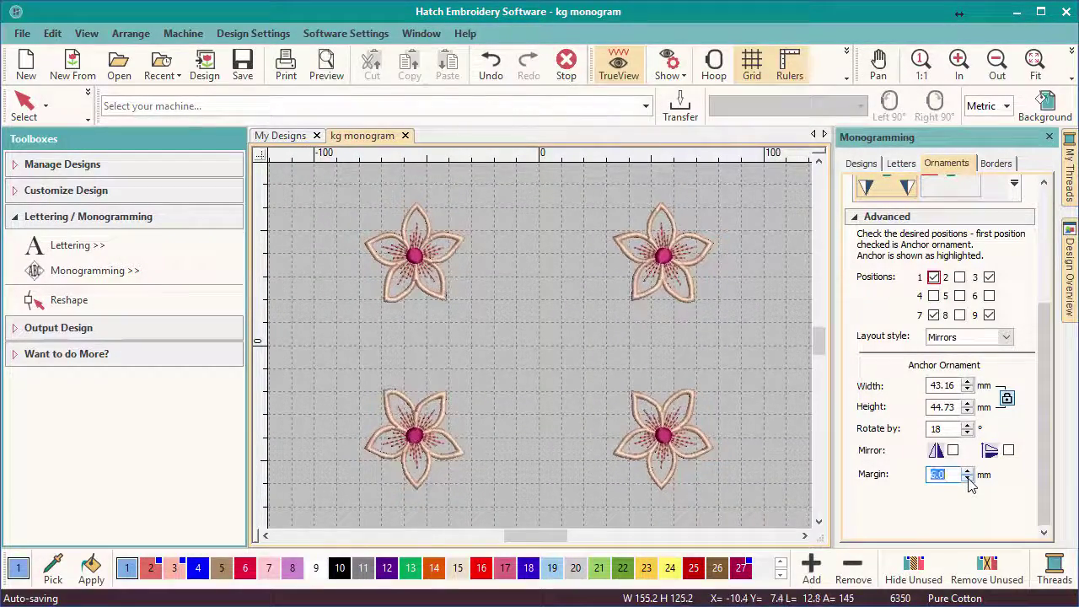
left_click_drag(1046, 459, 1046, 342)
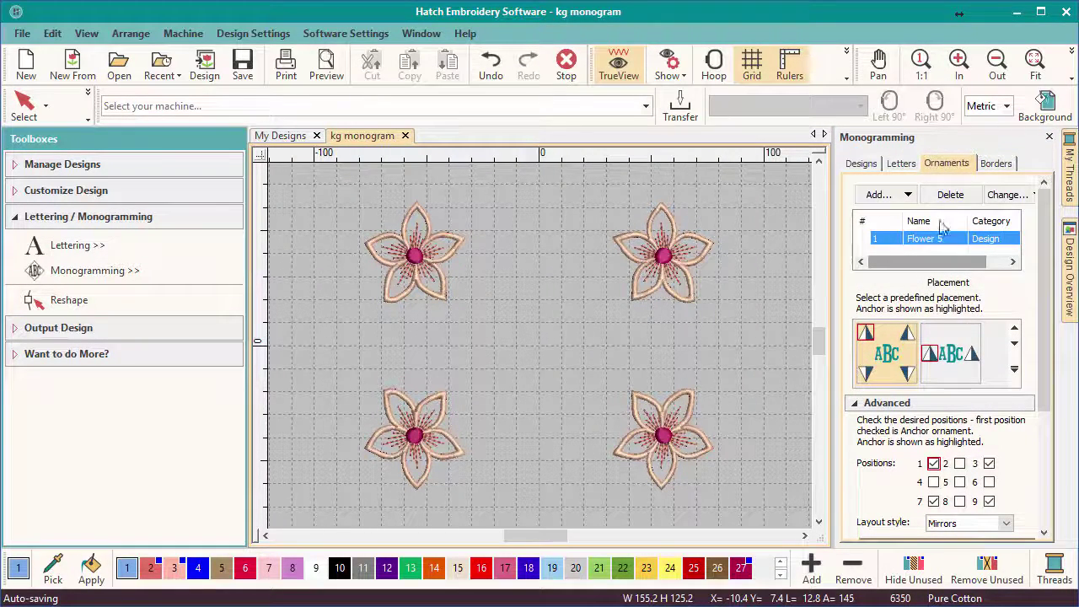
Step: Add the M004b swirl motif as an ornament at Position 2, top centre
left_click(896, 194)
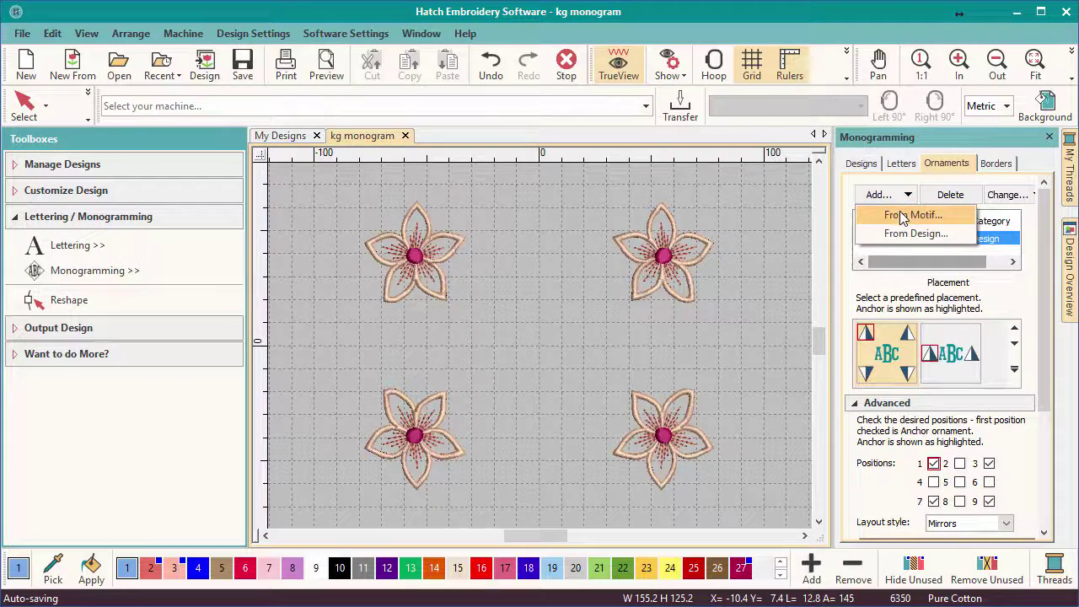
left_click(903, 217)
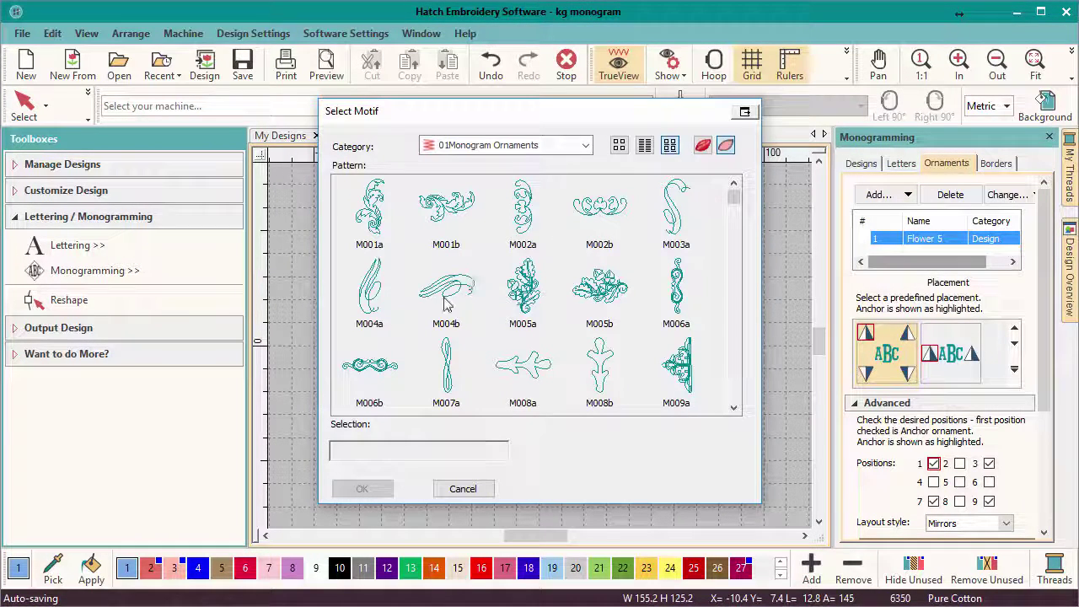
left_click(444, 304)
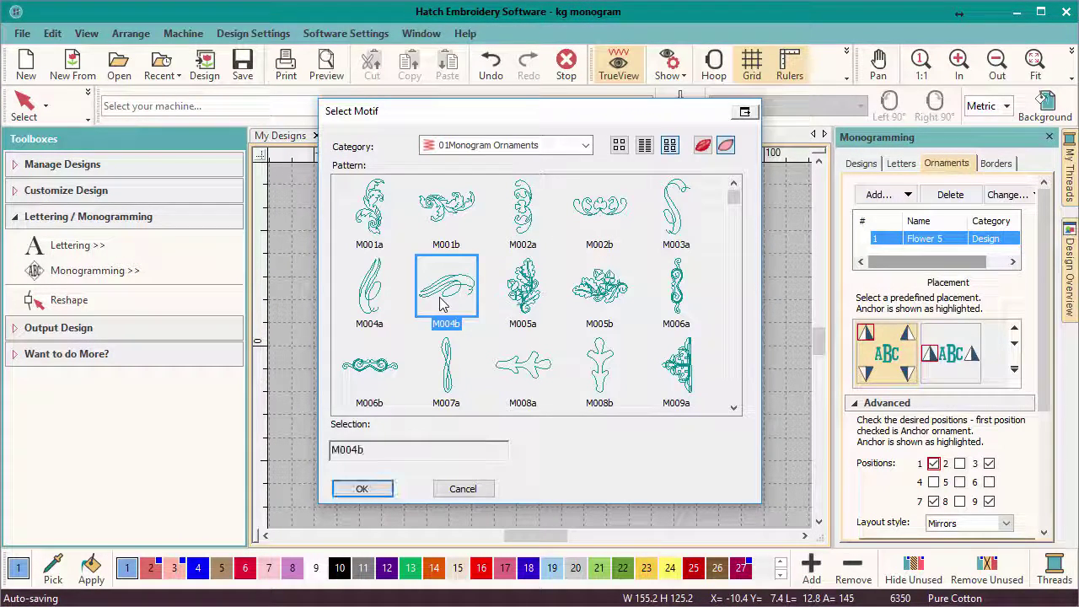
left_click(362, 490)
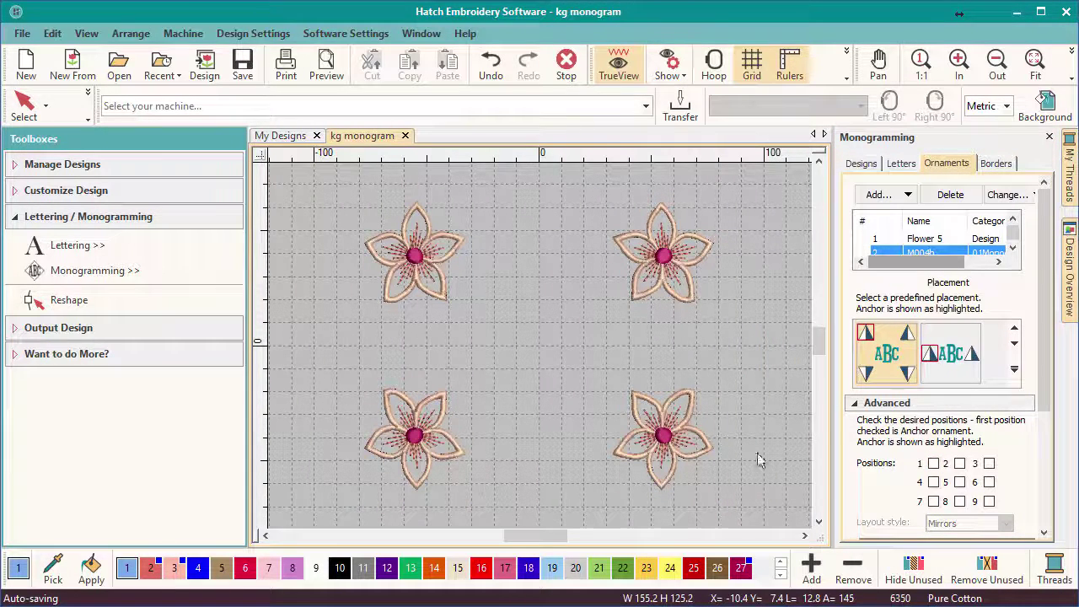
left_click(960, 464)
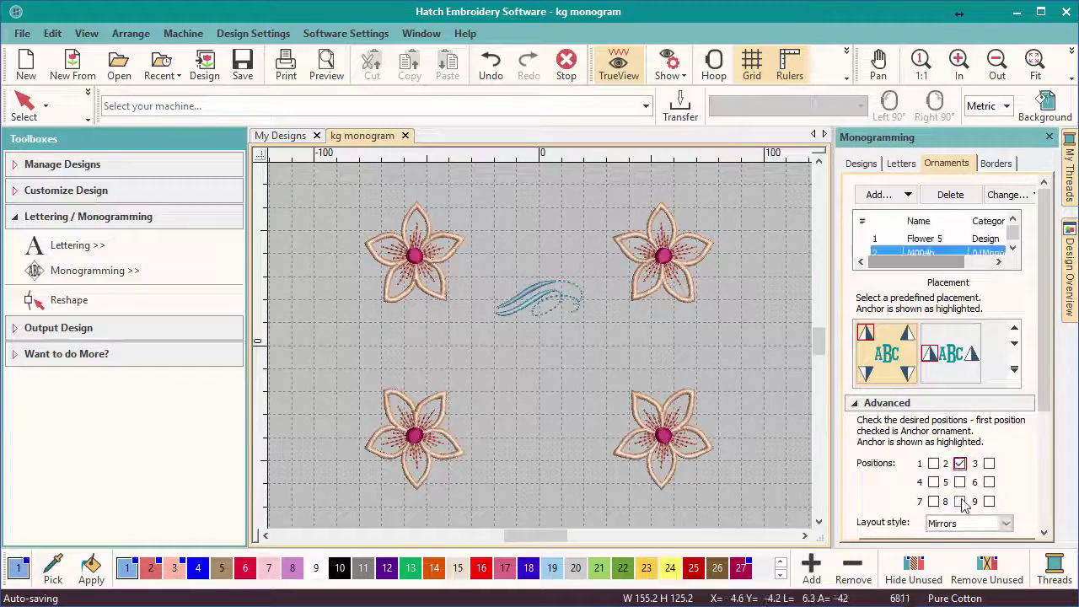
Step: Add a bottom-centre swirl and set the swirls' margin to 15.5 mm
left_click(961, 502)
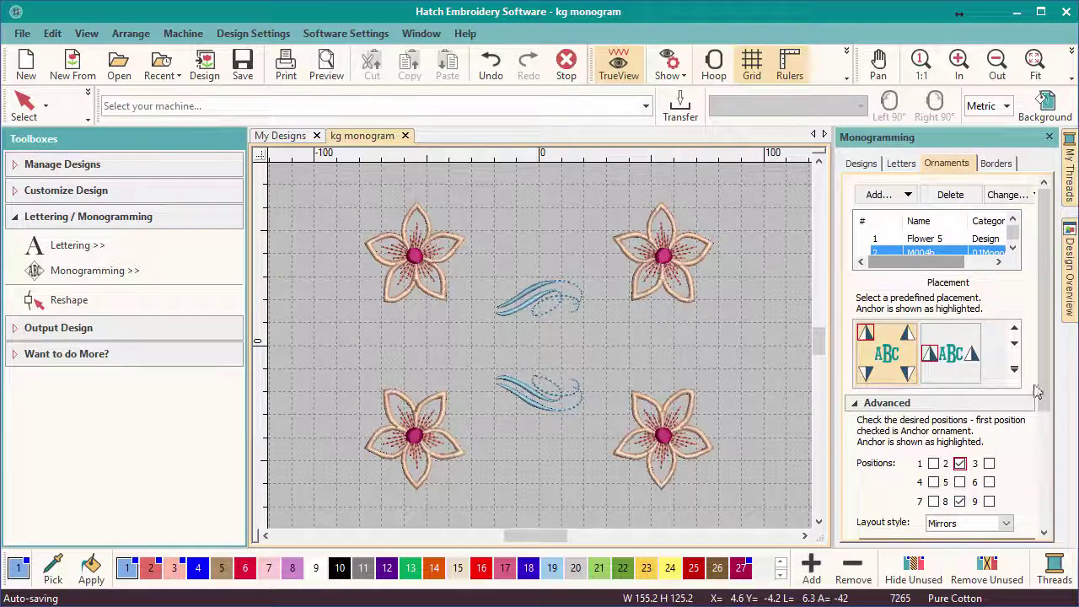
left_click_drag(1044, 392, 1054, 481)
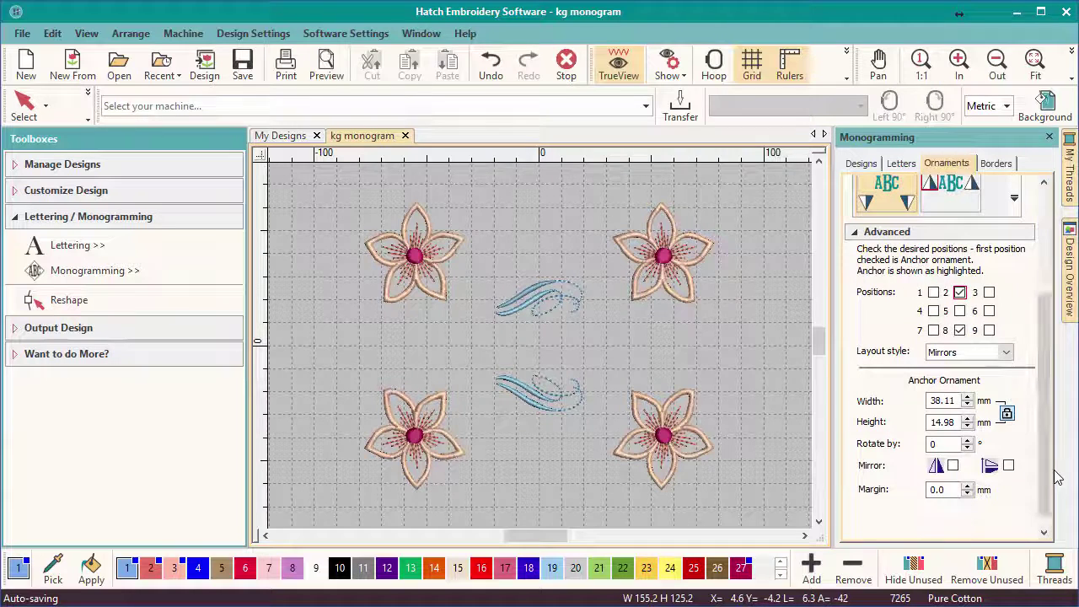
left_click(968, 487)
left_click(968, 486)
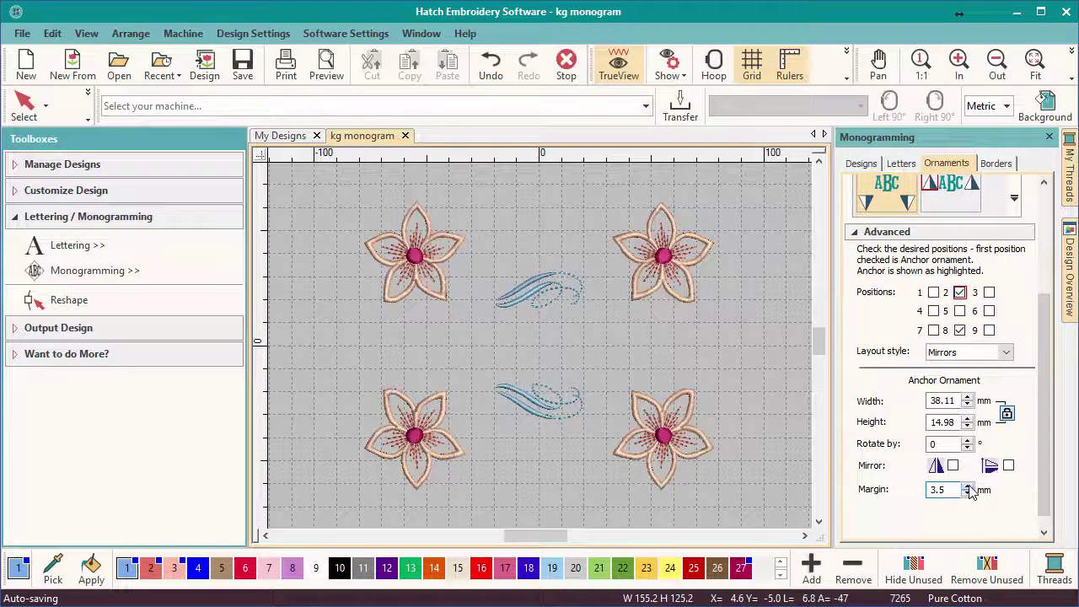
left_click(969, 487)
left_click(969, 487)
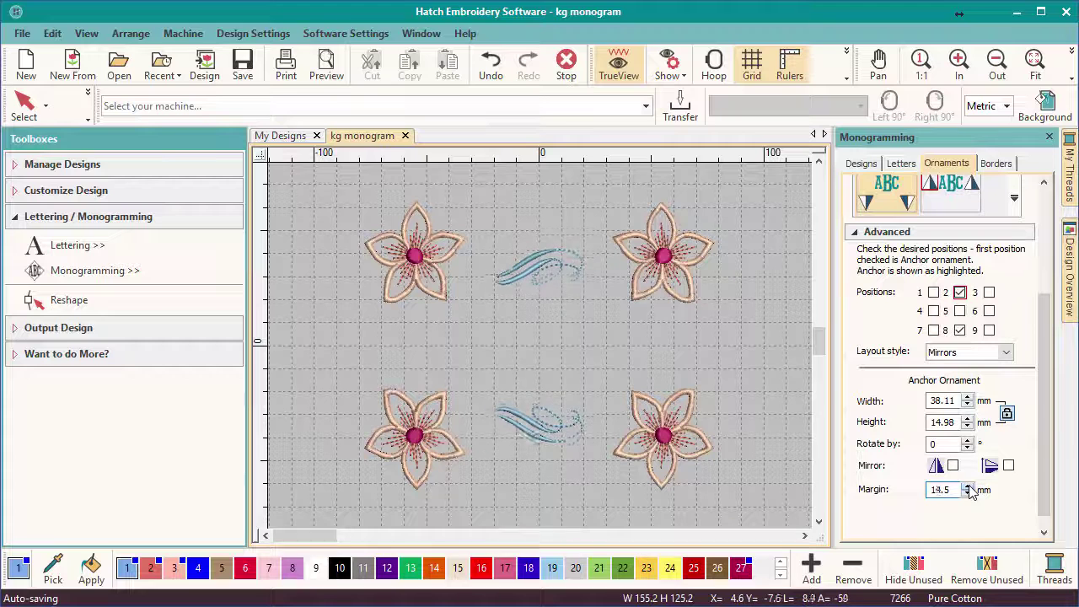
Step: Mirror the swirls horizontally and vertically and widen them to 43.21 mm
left_click(955, 467)
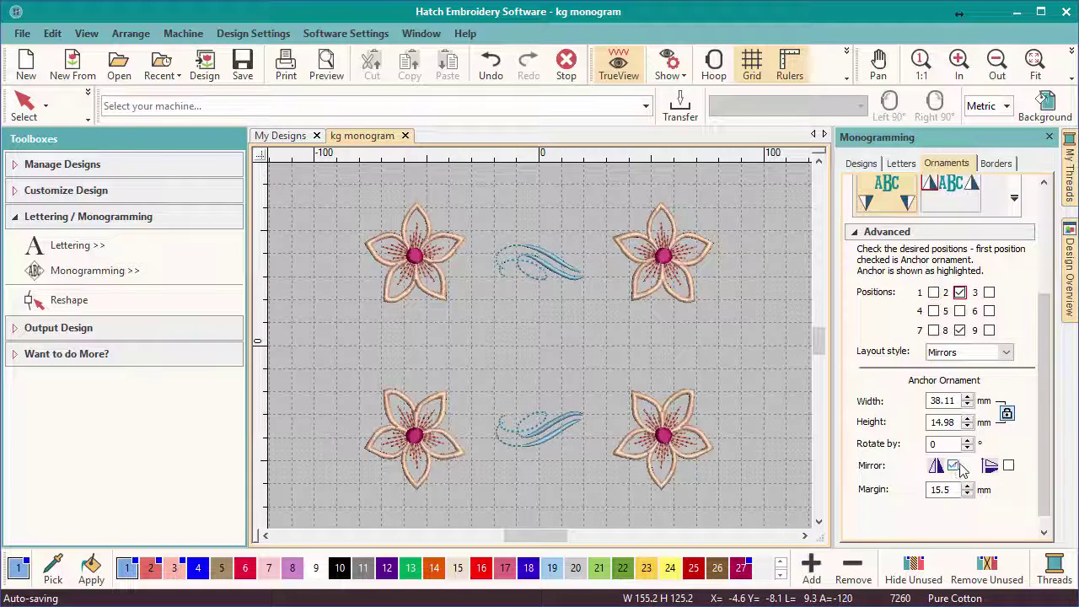
left_click(1011, 468)
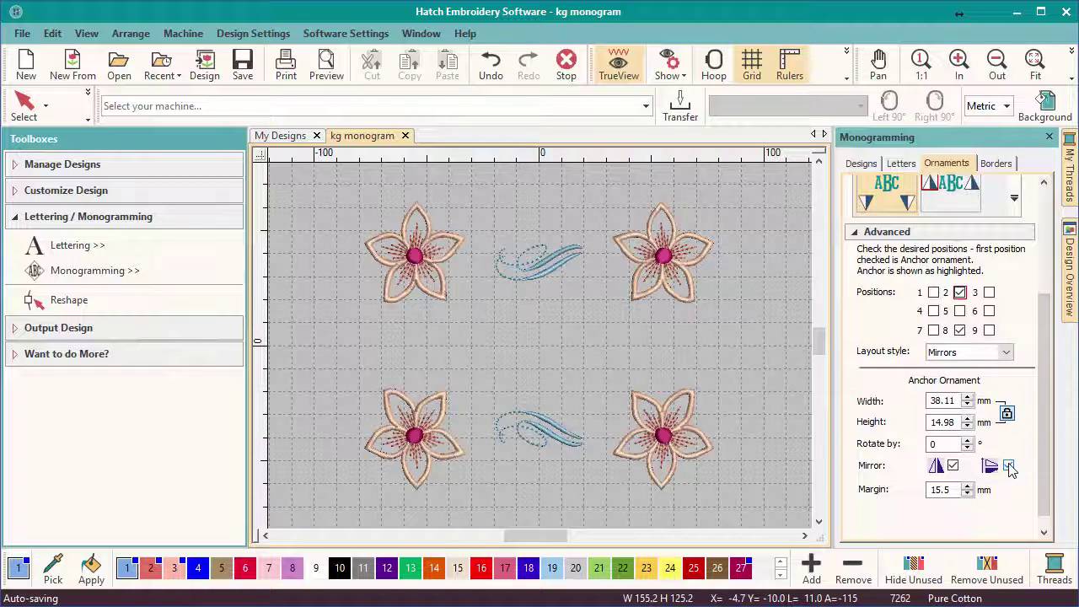
left_click(968, 400)
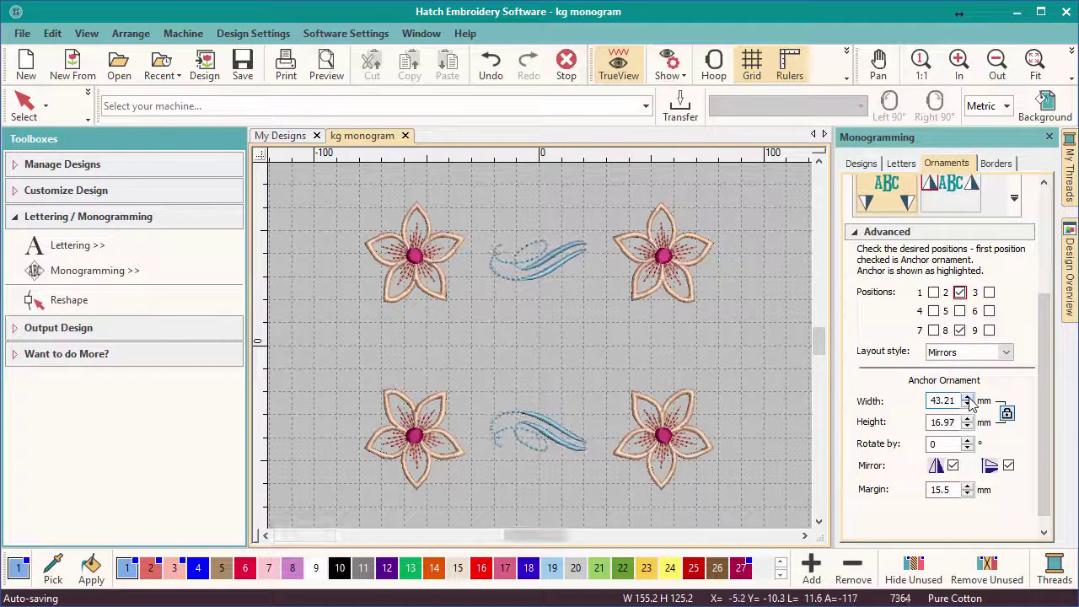
left_click(968, 400)
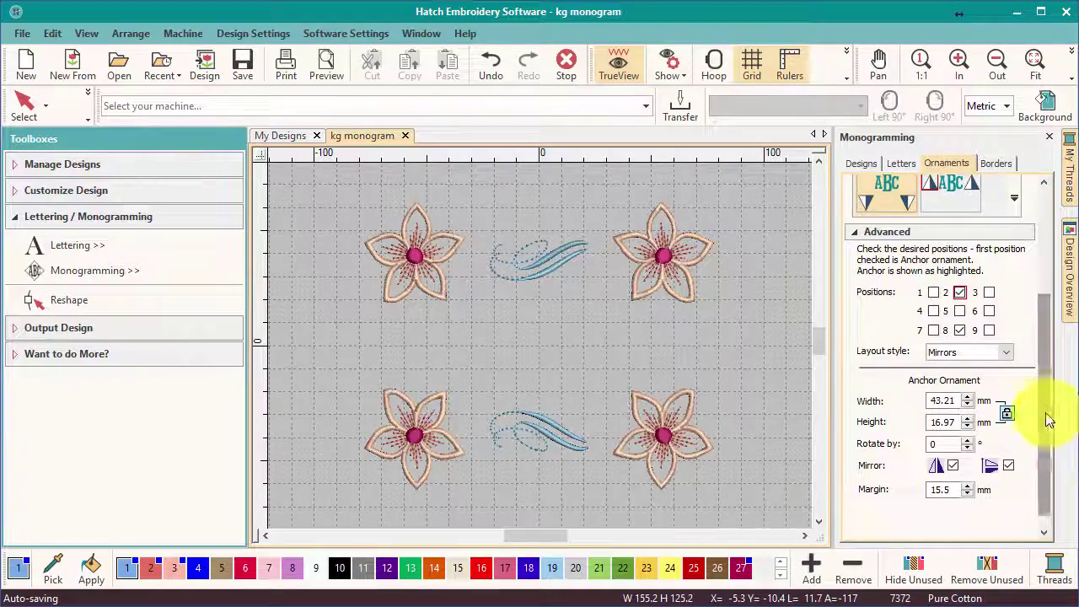
left_click_drag(1044, 411, 1044, 253)
Step: Add border pattern 08, the octagon, around the monogram
left_click(997, 163)
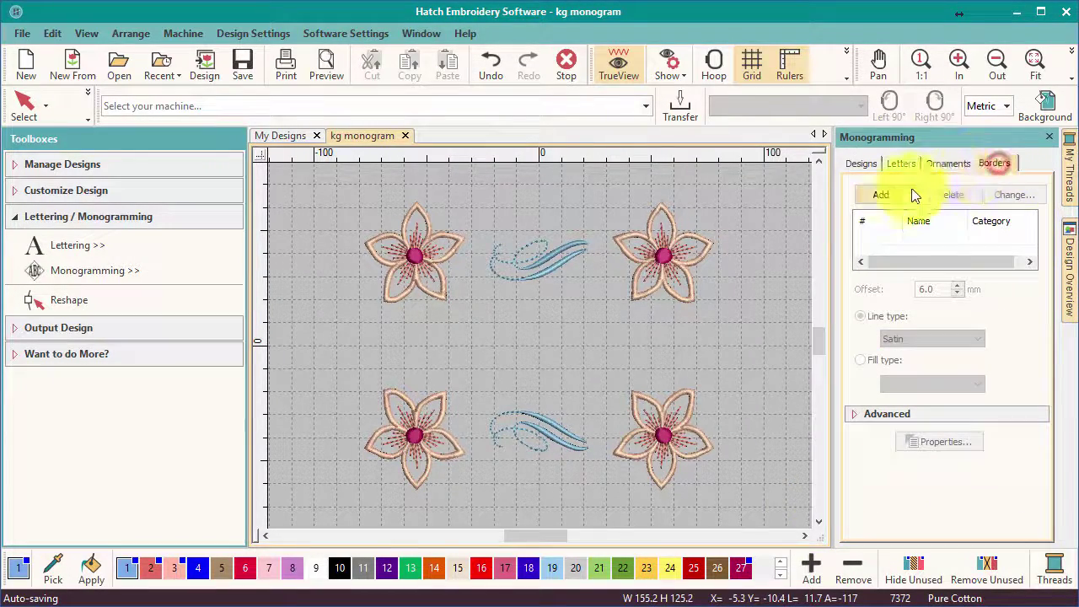
left_click(886, 195)
left_click(616, 296)
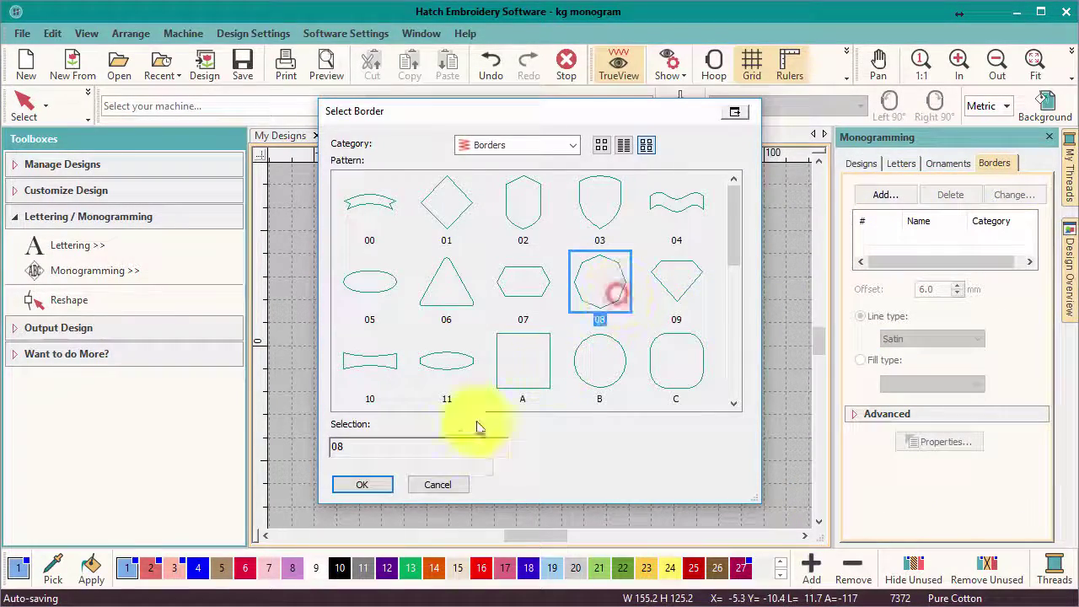
left_click(377, 487)
Step: Raise the octagon border offset to about 34.5 mm so it encloses the flowers
left_click(958, 292)
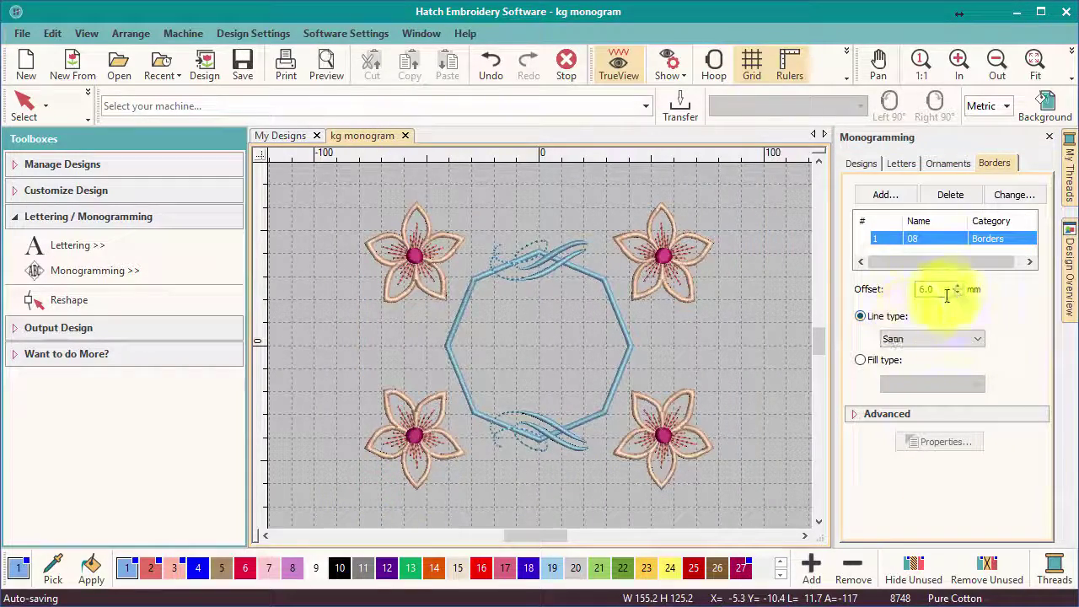
left_click(958, 286)
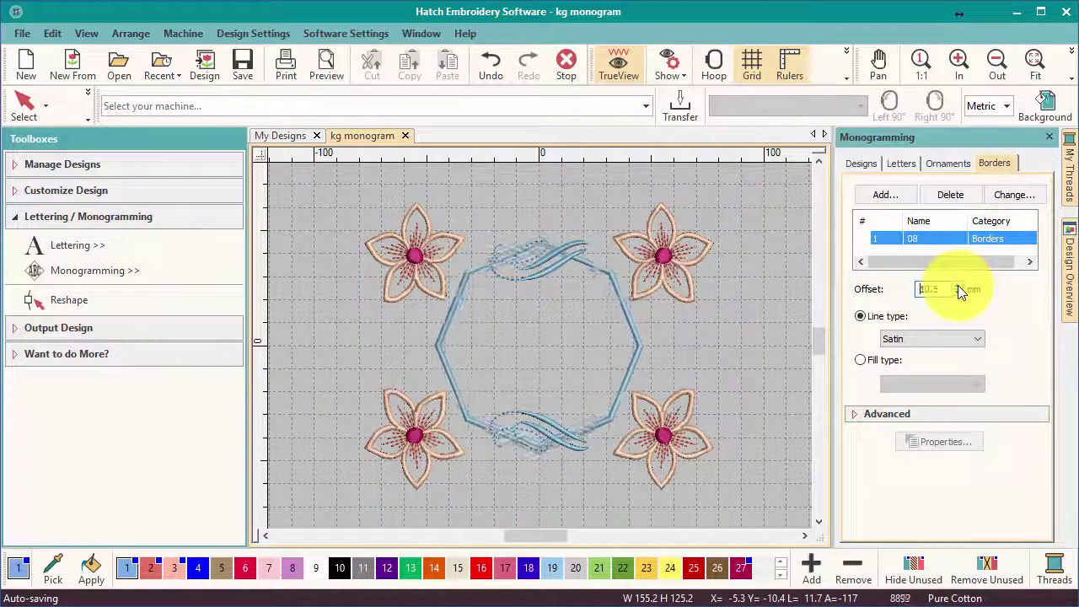
left_click(958, 285)
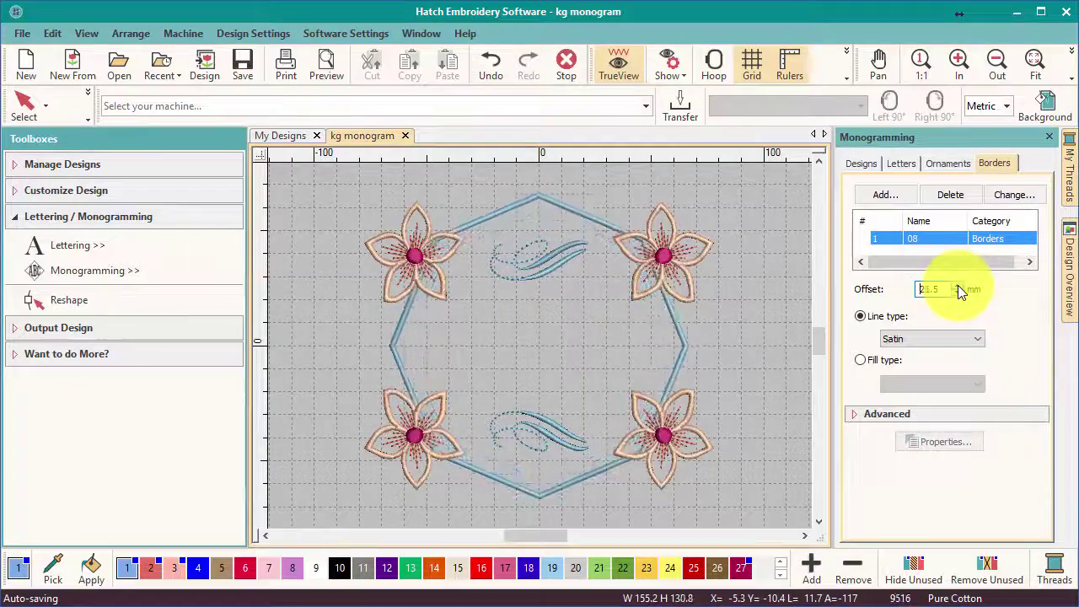
Step: Select the Flower 5 ornament and set its width to 30 mm, then slightly less
left_click(950, 162)
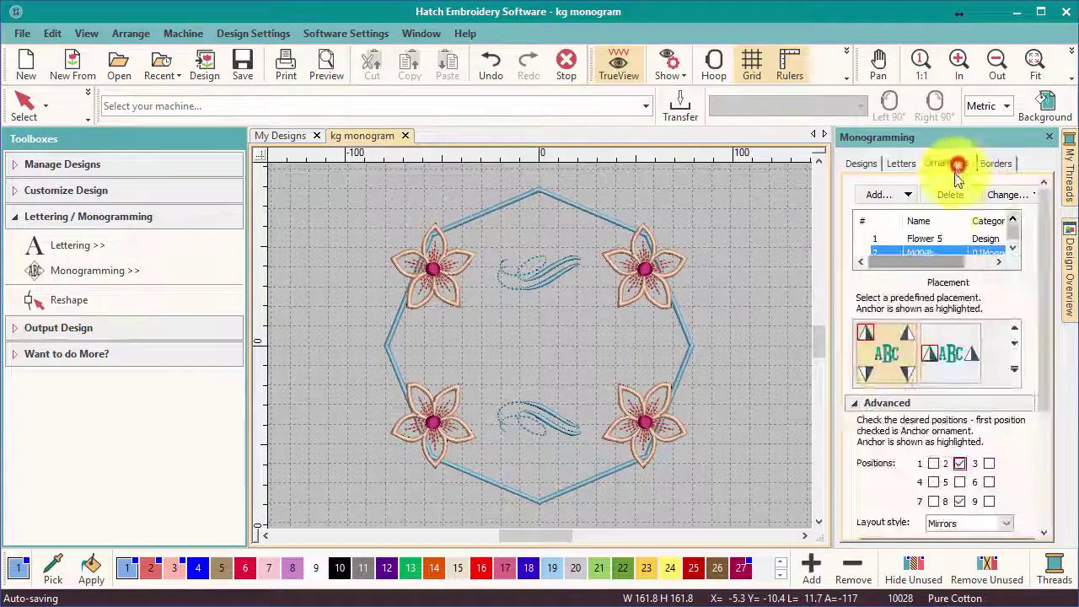
left_click(940, 238)
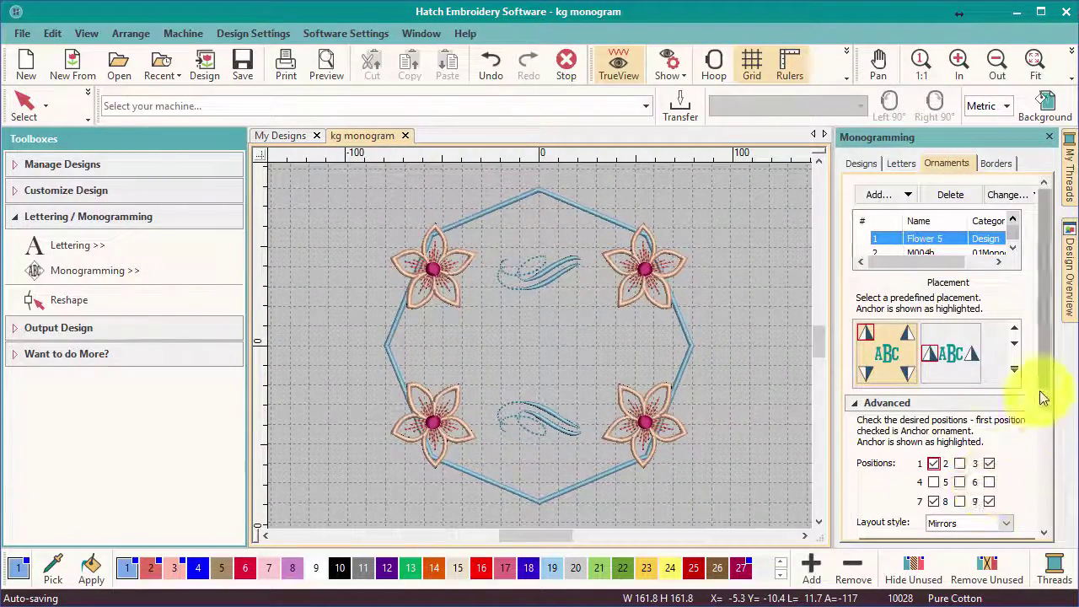
left_click_drag(1044, 392, 1050, 470)
double_click(945, 444)
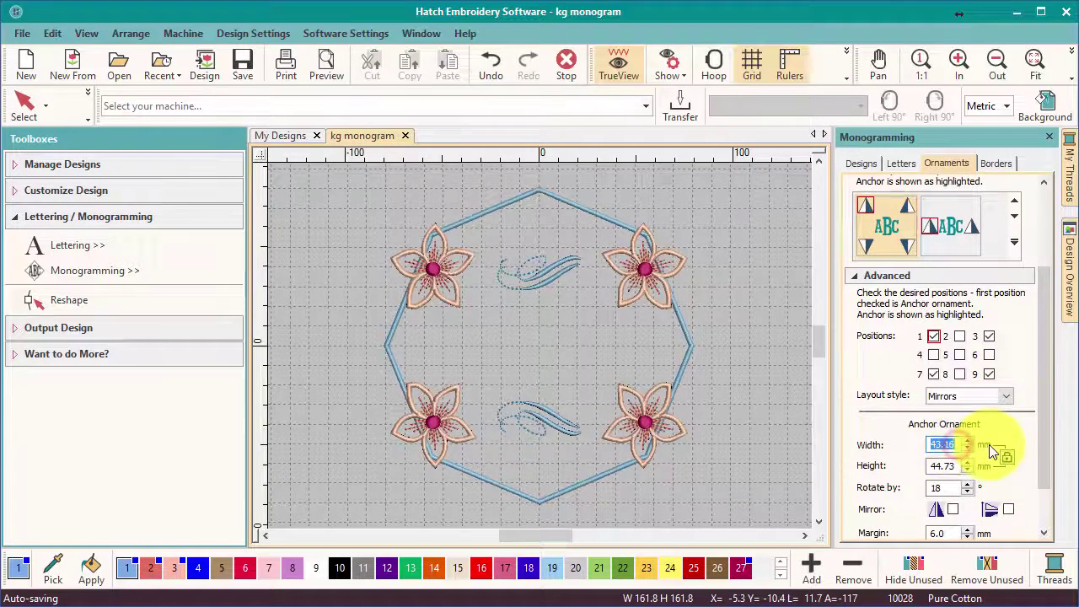
type("30")
left_click(899, 461)
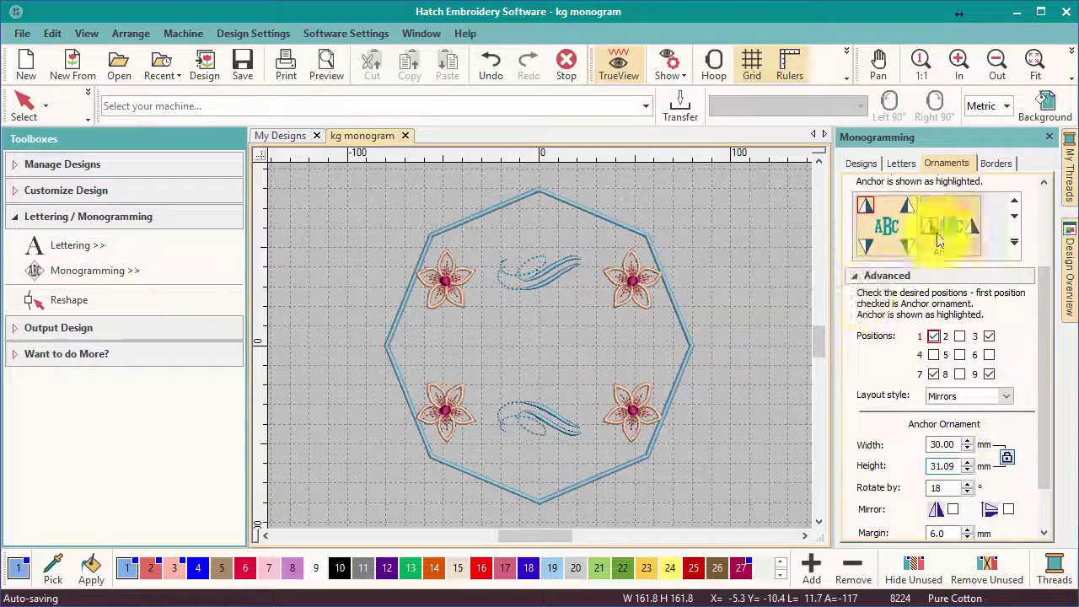
left_click(969, 449)
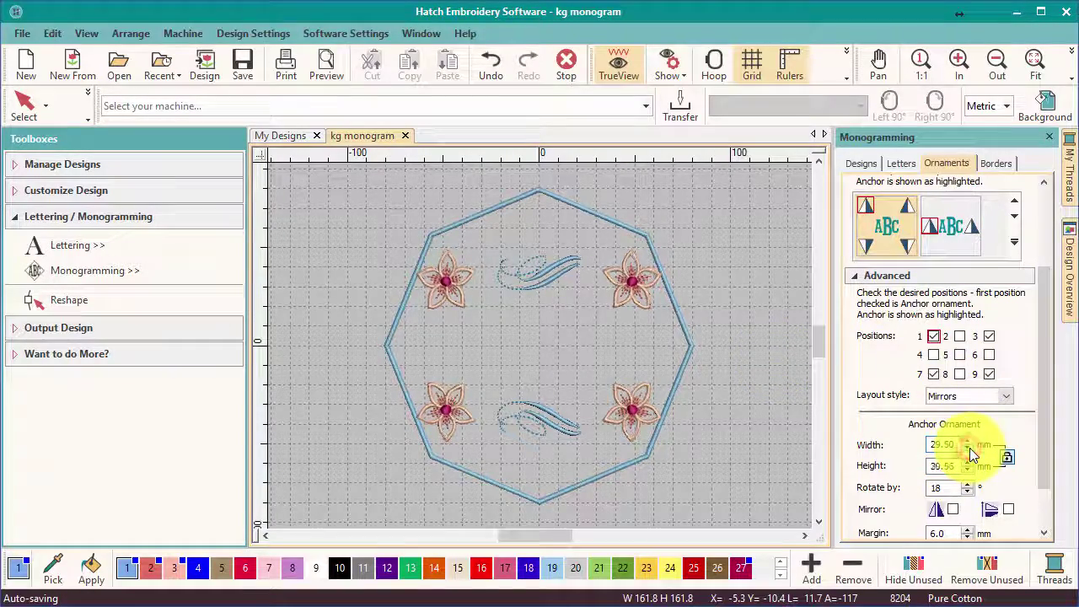
Step: Enter KG as the monogram letters and apply letter style 20
left_click(900, 164)
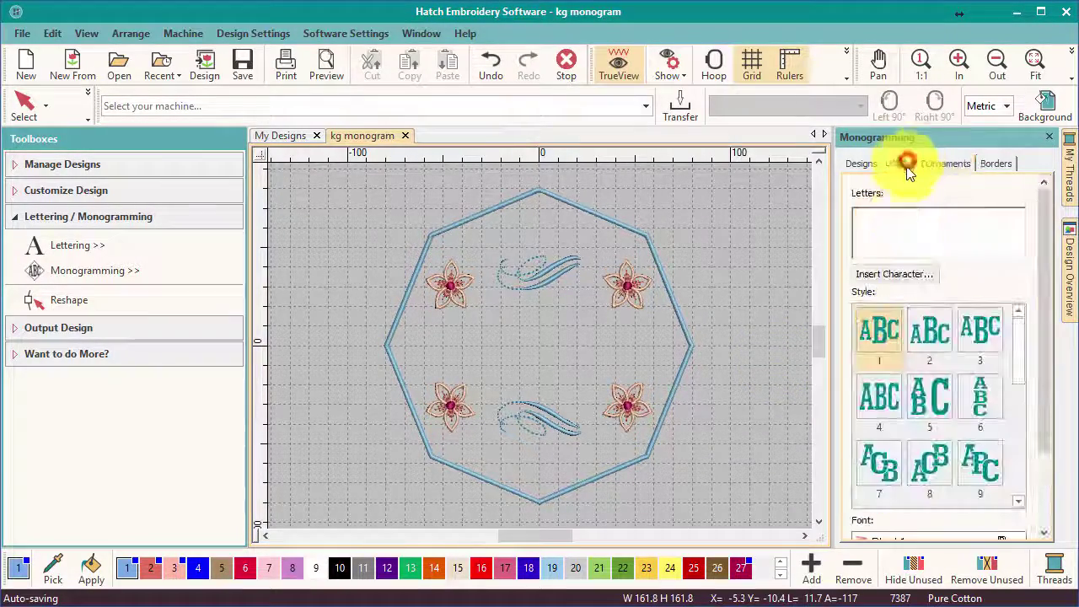
left_click(901, 224)
type("KG")
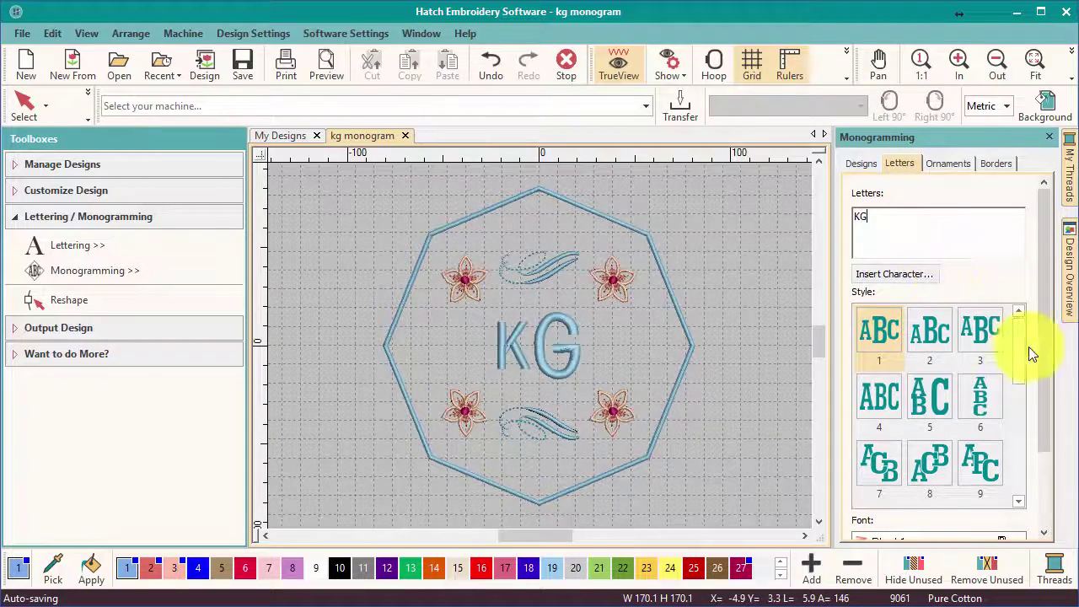
left_click_drag(1019, 351, 1039, 472)
left_click(926, 410)
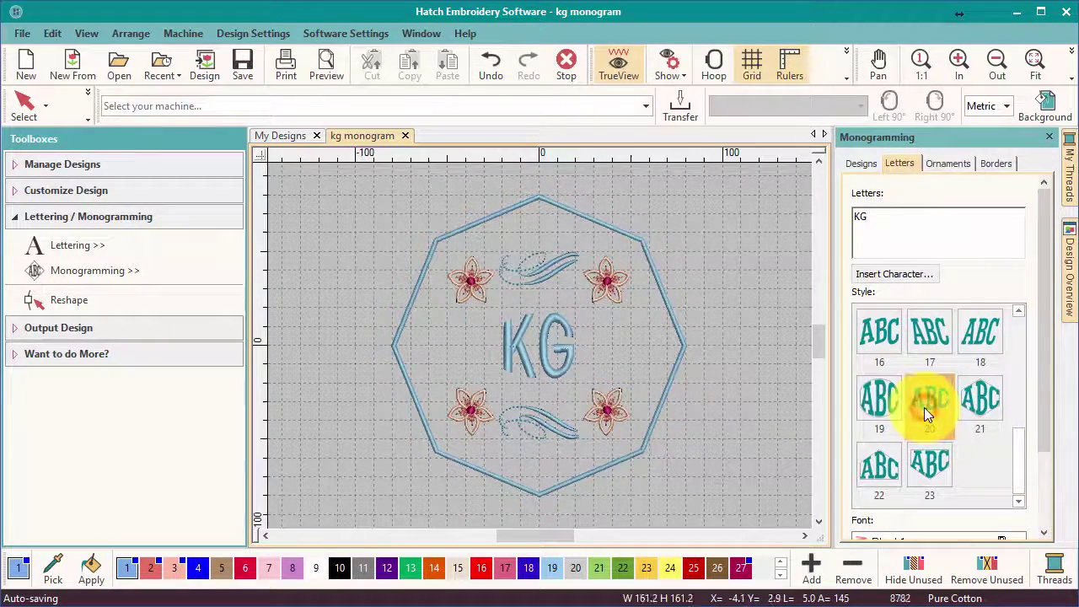
Step: Switch KG to the Charcuterie font and raise its height to about 32.5 mm
left_click_drag(1046, 363, 1050, 433)
left_click(1015, 443)
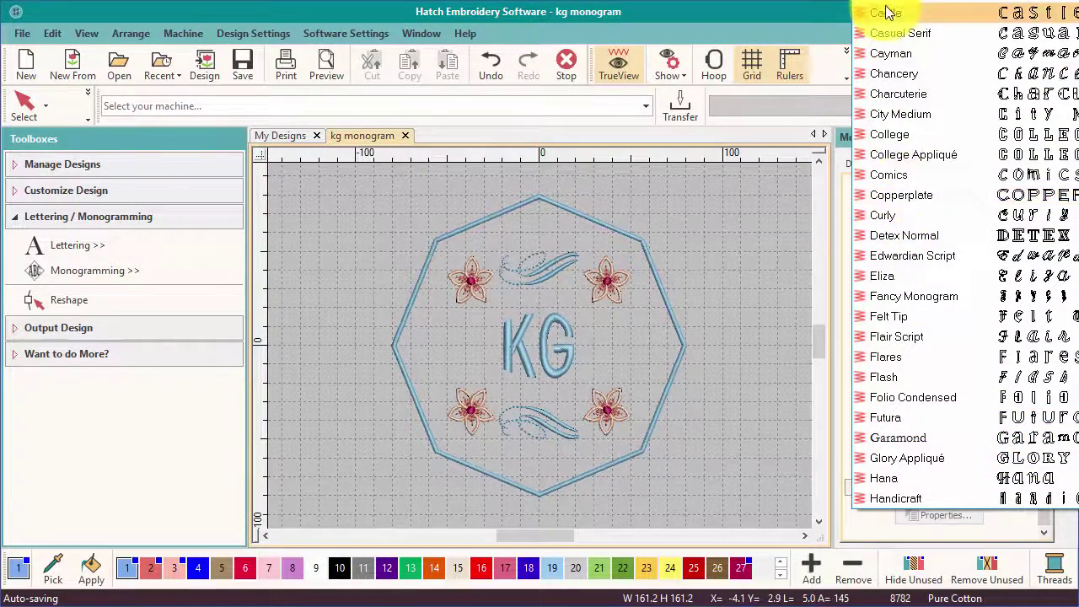
left_click(893, 91)
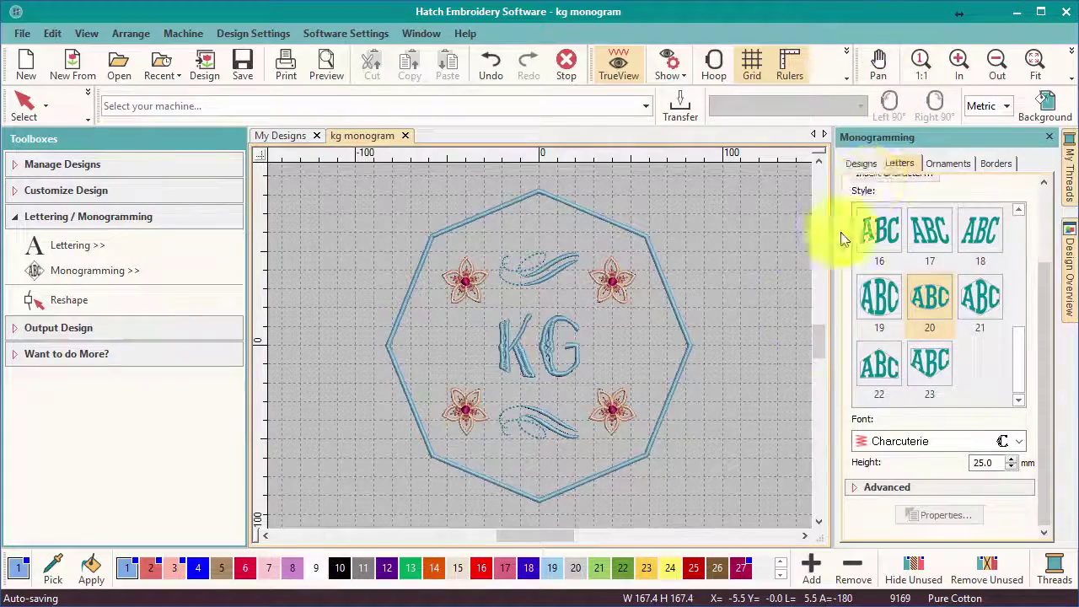
left_click(1012, 459)
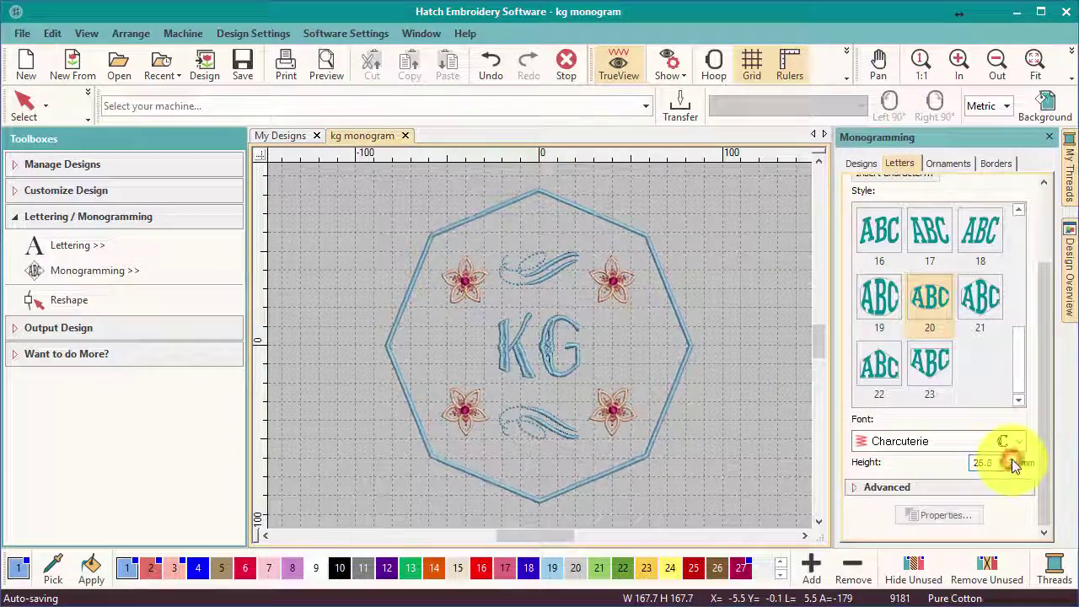
left_click(725, 431)
scroll(592, 409, "up", 2)
scroll(538, 344, "down", 2)
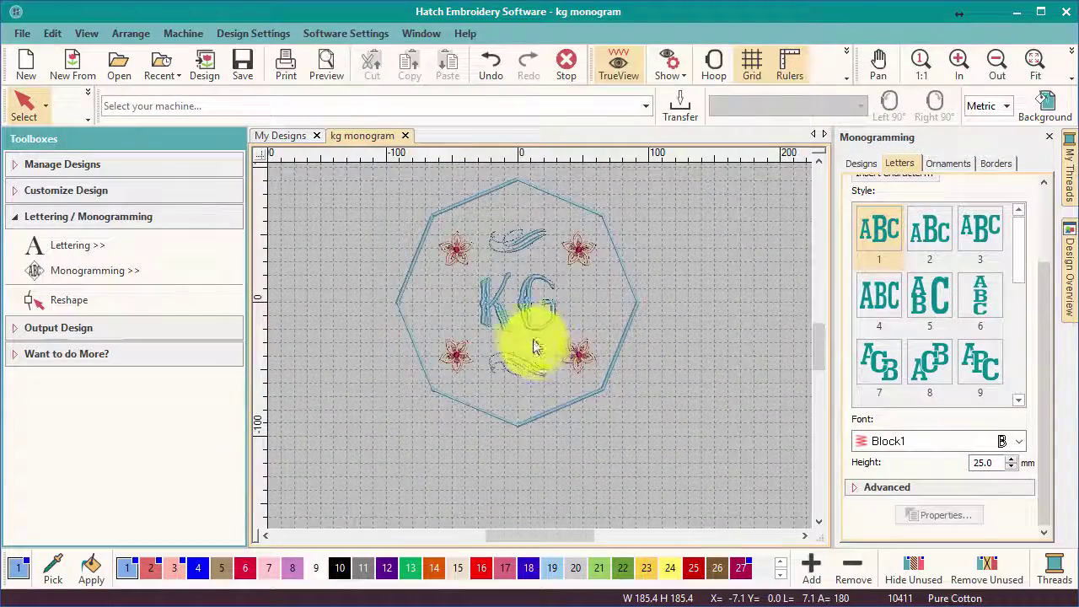
scroll(528, 339, "up", 2)
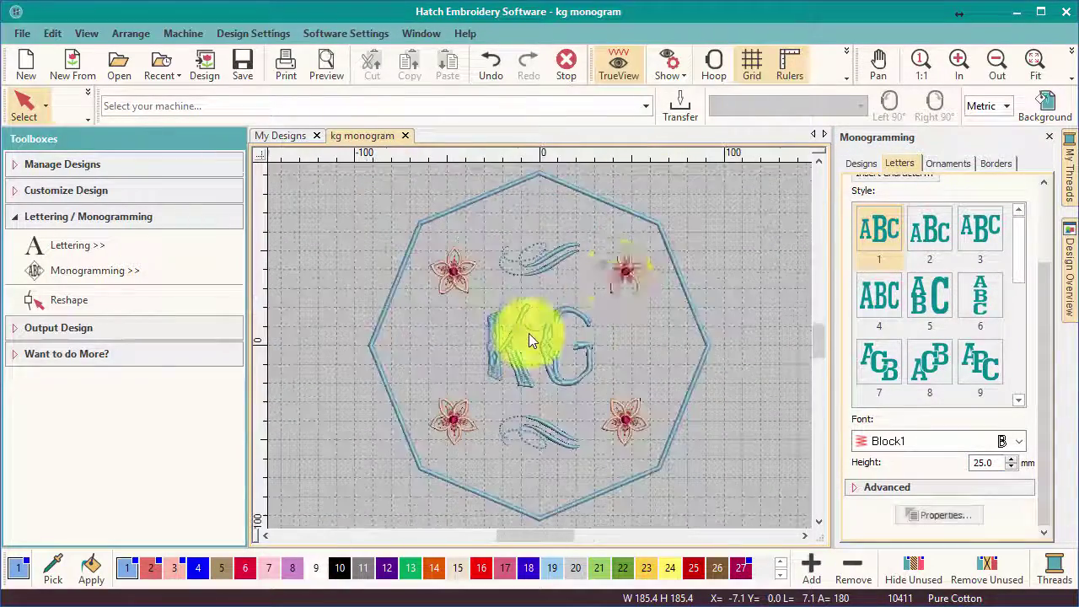
left_click(995, 163)
Step: Select the octagon border and nudge its offset up slightly
left_click(688, 288)
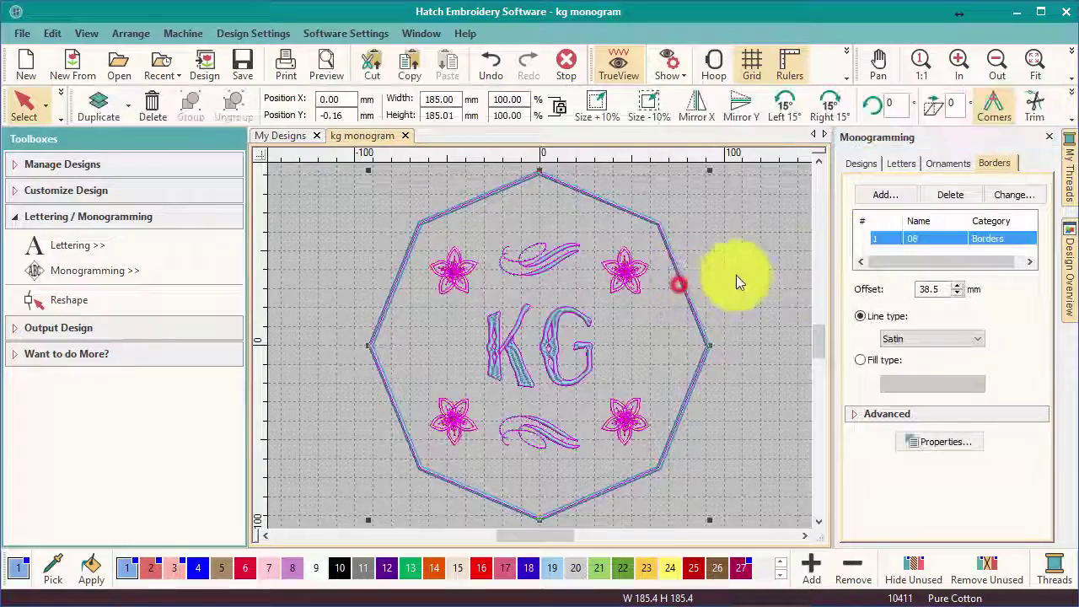
left_click(957, 292)
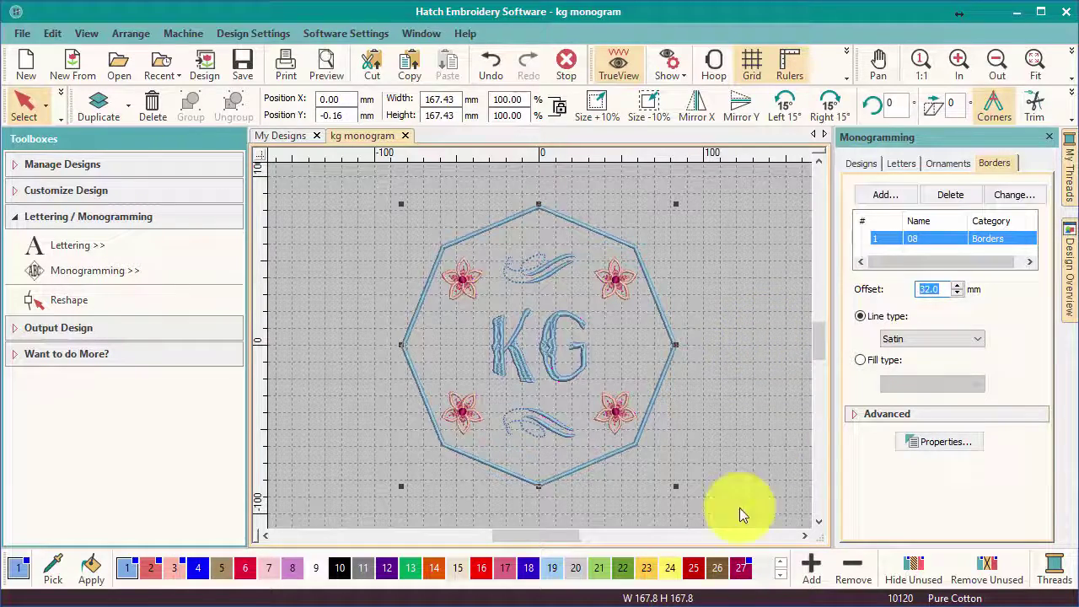
Step: Apply the Style01bo preset monogram and use letter style 5, stacking A and B beside C
left_click(860, 163)
left_click(892, 342)
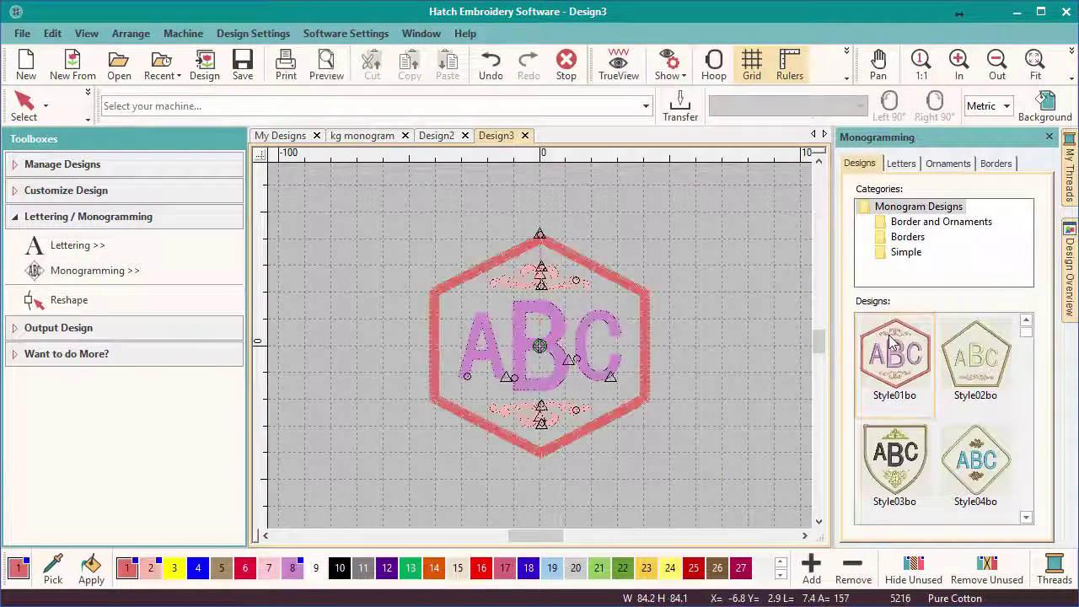
left_click(900, 163)
left_click(927, 287)
Step: Lower the ornament margin by 0.5 mm to pull the top and bottom ornaments toward the letters
left_click(946, 162)
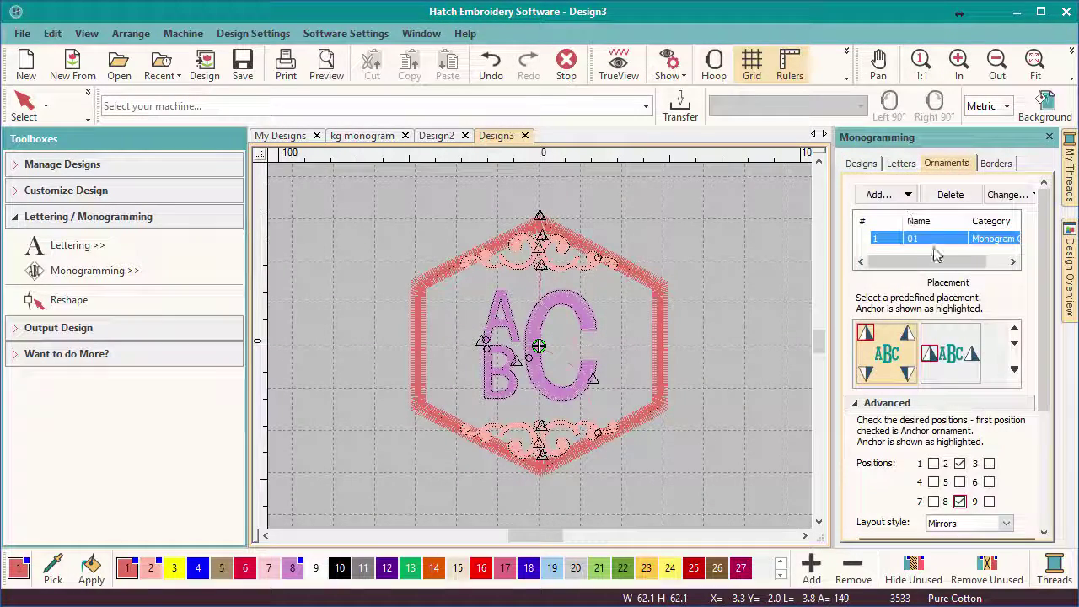
scroll(965, 320, "down", 3)
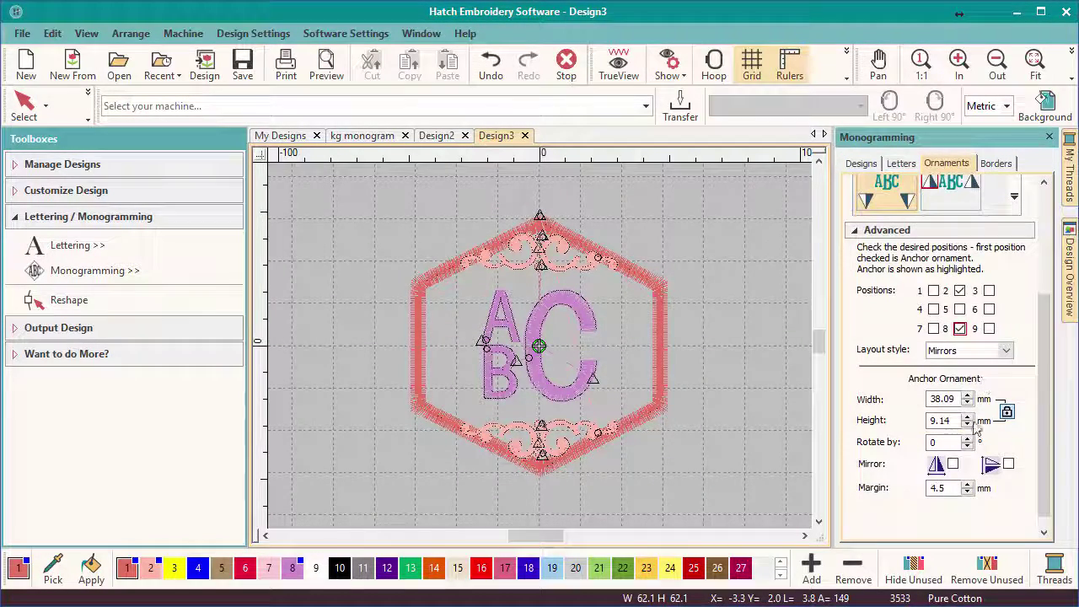
left_click(967, 493)
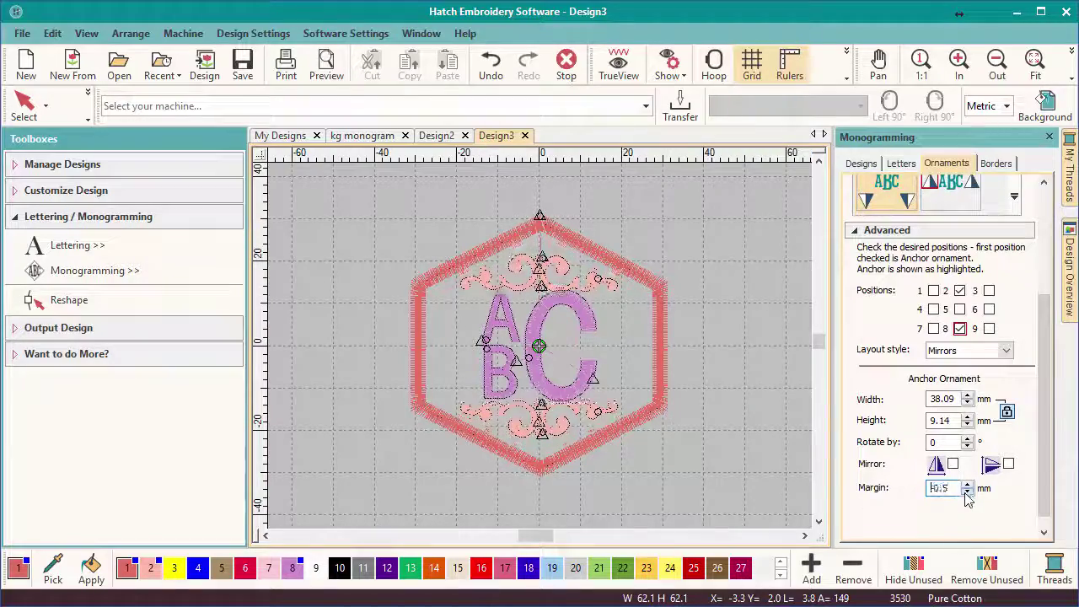